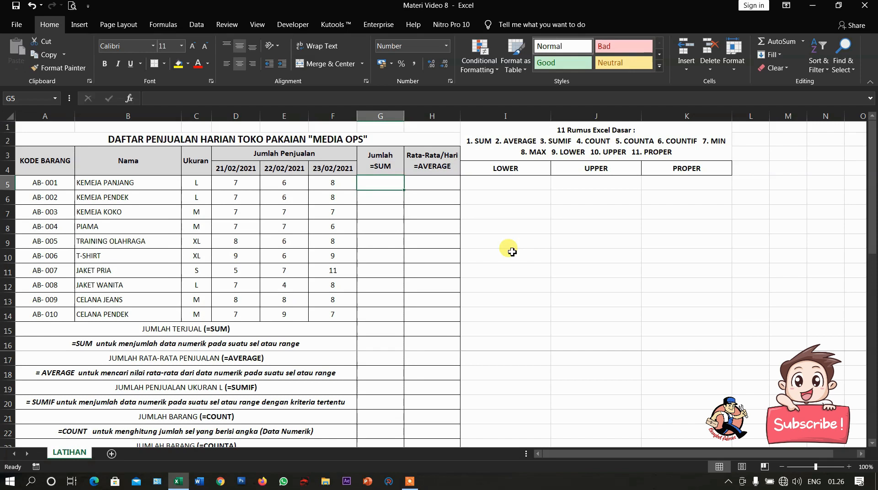
Enter =SUM(D5:F5) in G5 to total the first item's sales, and fill the formula down to G14
text(=)
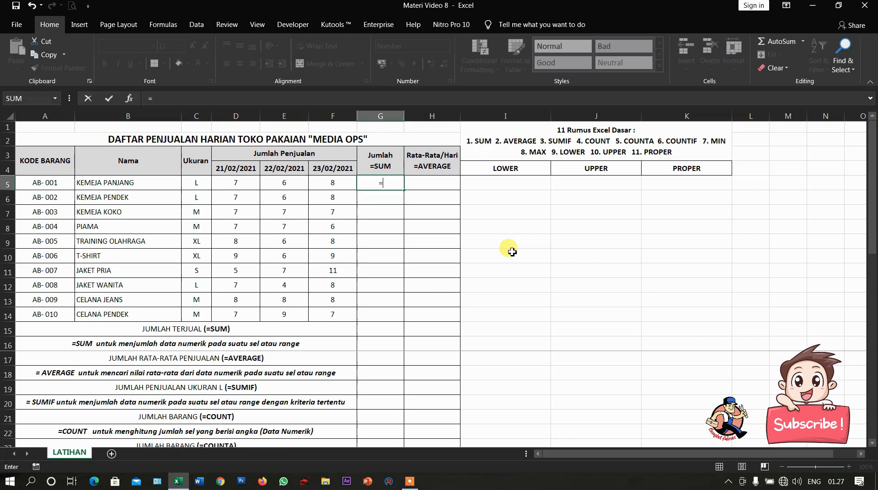
text(SUM)
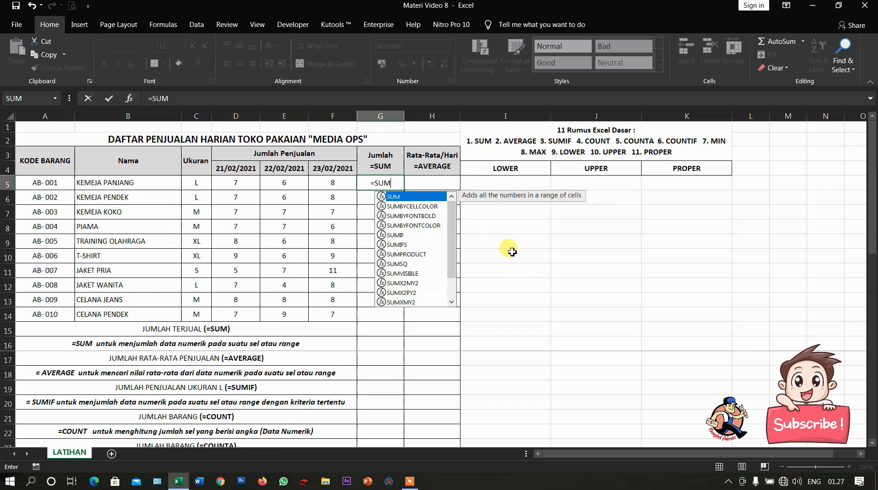
text(()
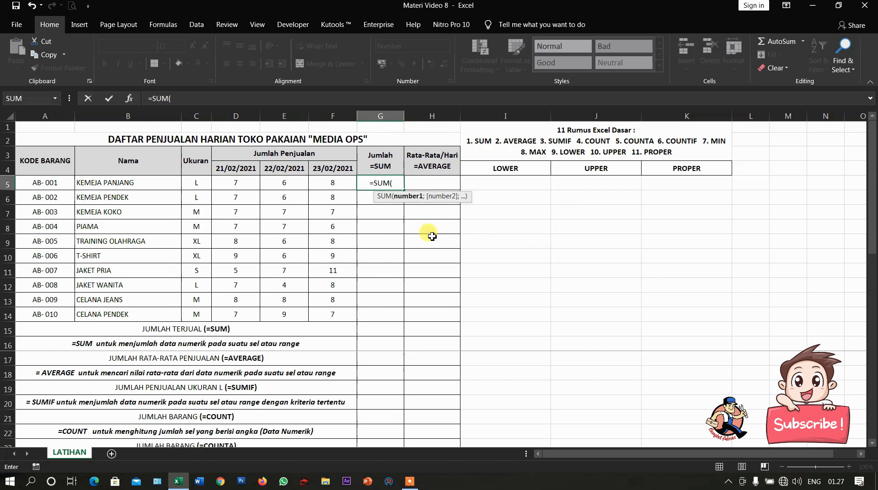
click(239, 185)
drag(239, 185, 322, 186)
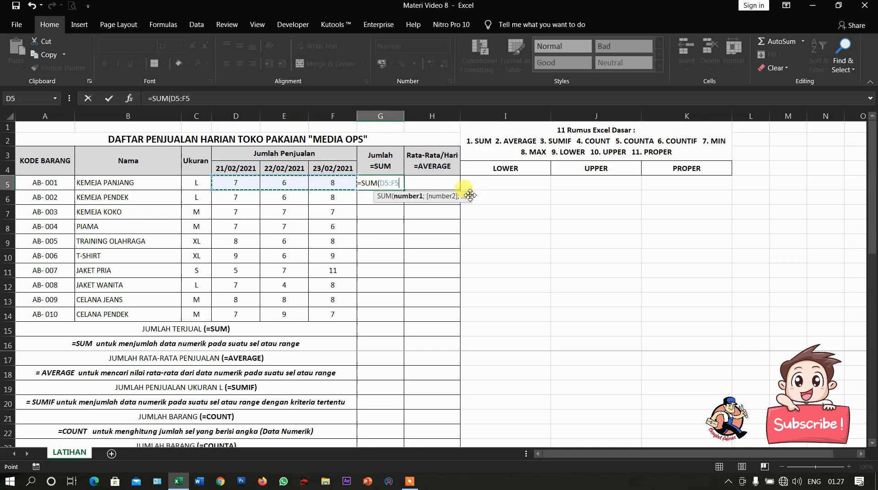
text())
key(Return)
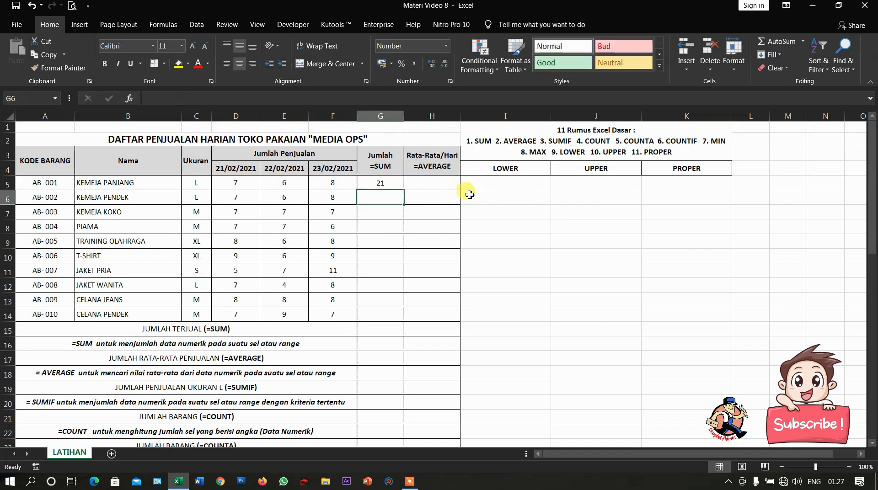
click(385, 184)
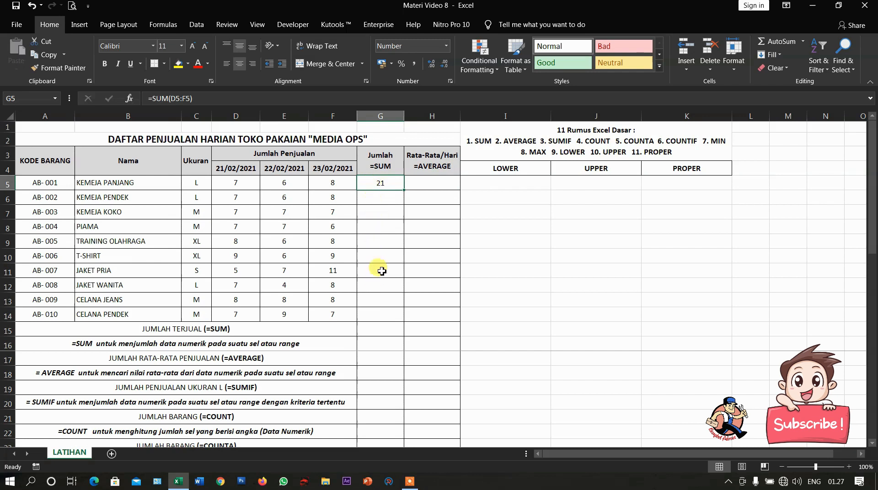
drag(405, 191, 406, 317)
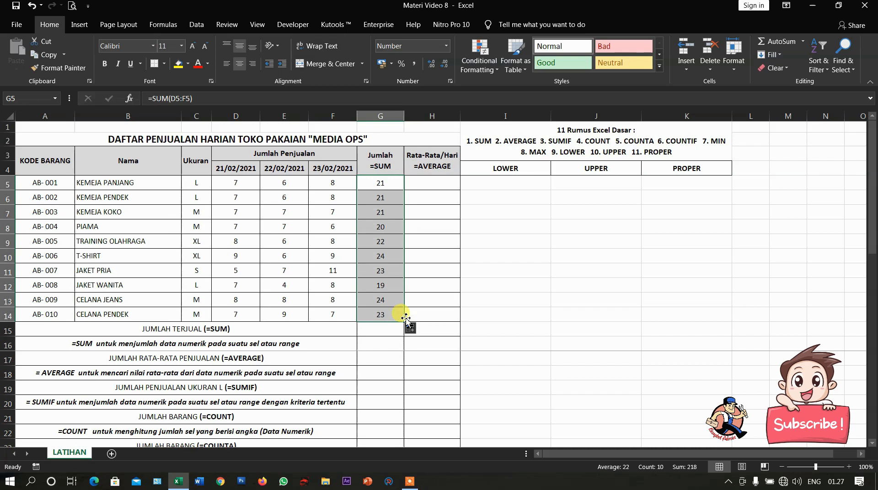
click(387, 203)
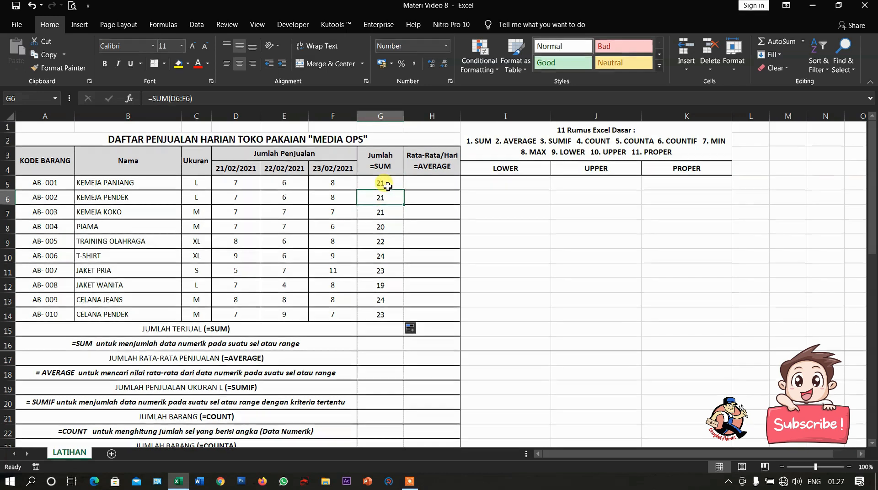
Enter =AVERAGE(D5:F5) in H5 for the first item's daily average, and fill the formula down to H14
click(426, 186)
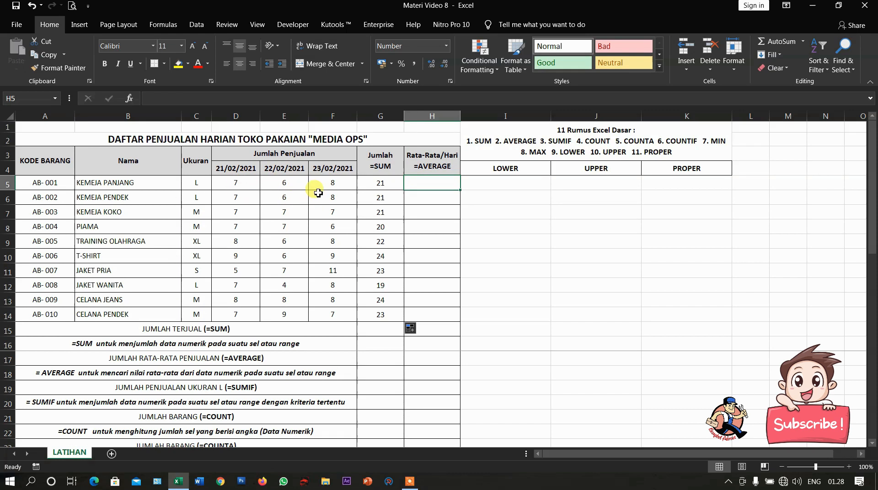
text(=)
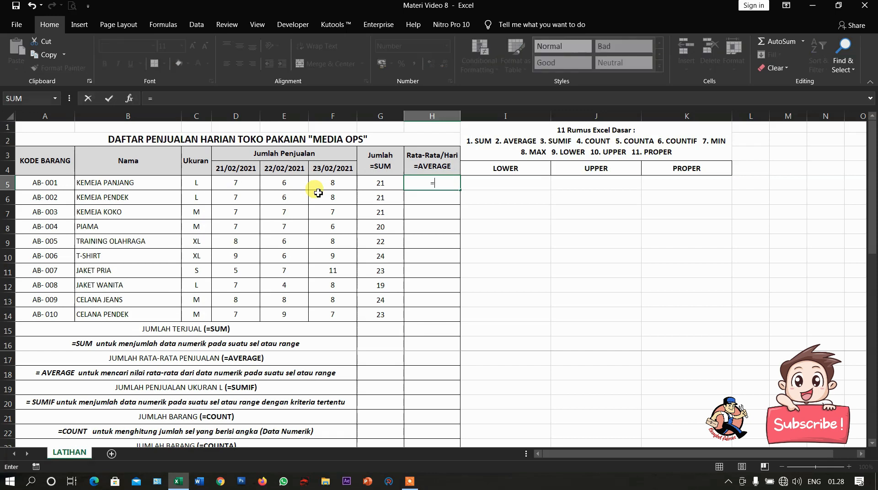
text(AV)
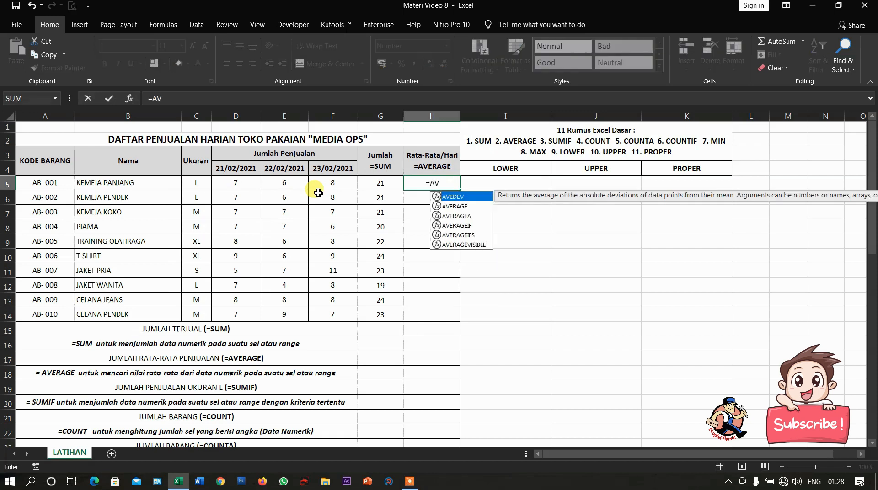
text(ERAGE)
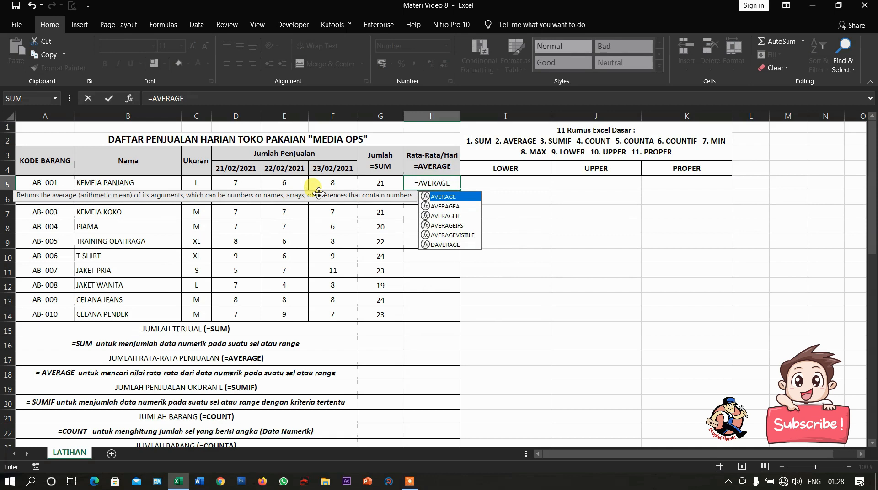
text(()
drag(239, 183, 322, 184)
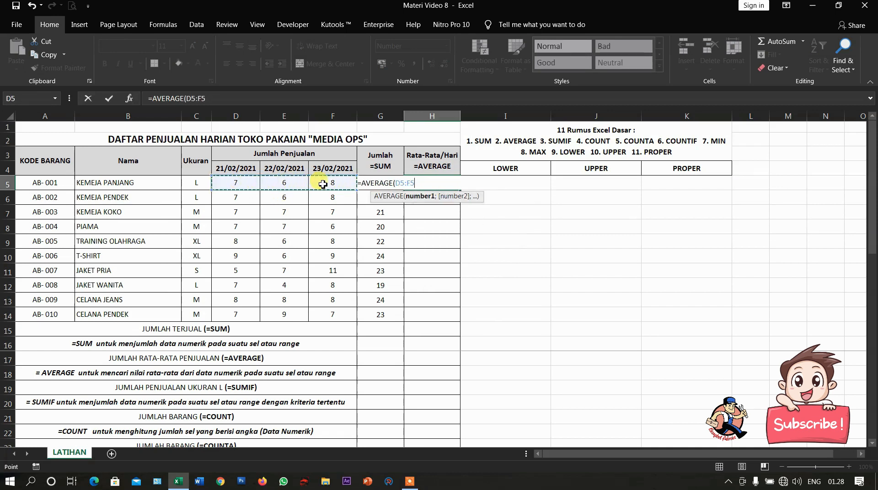
text())
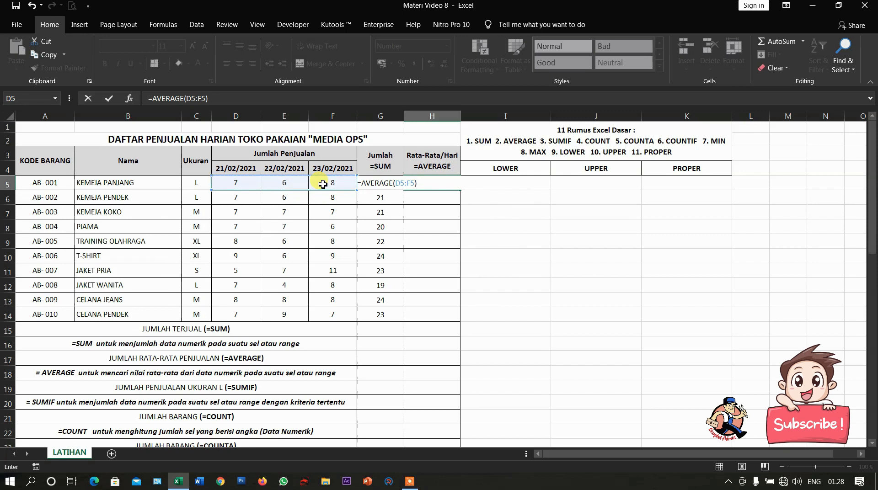
key(Return)
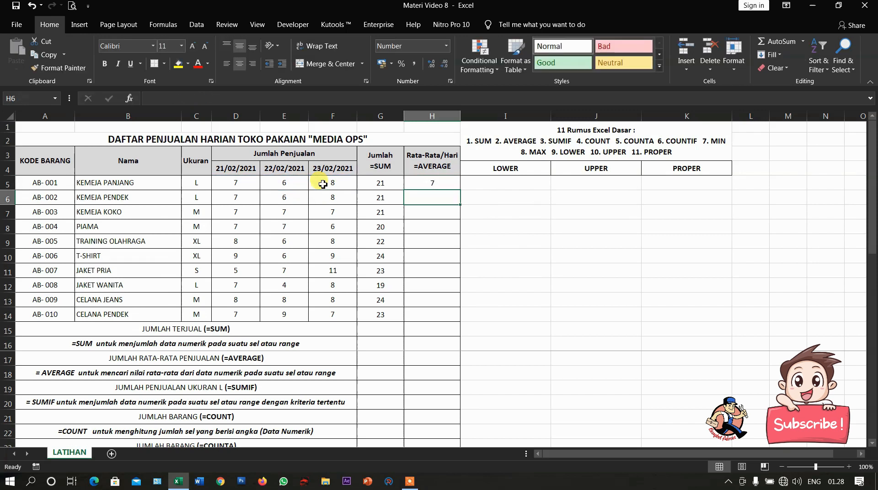
click(423, 182)
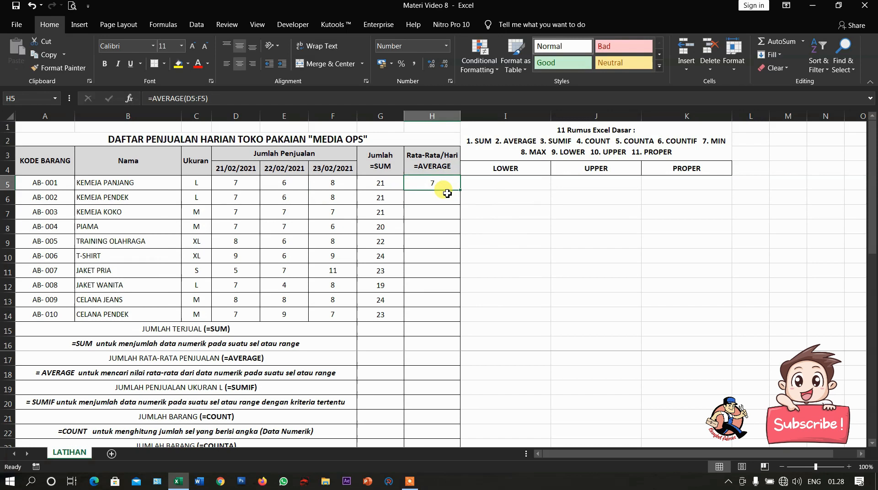
drag(460, 190, 464, 320)
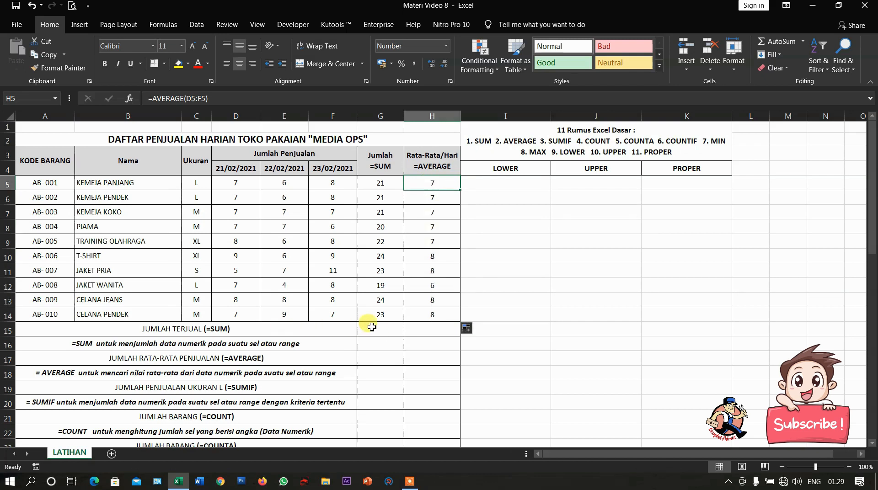
Enter =SUM(G5:G14) in G15 to total all items sold in the JUMLAH TERJUAL row
click(376, 329)
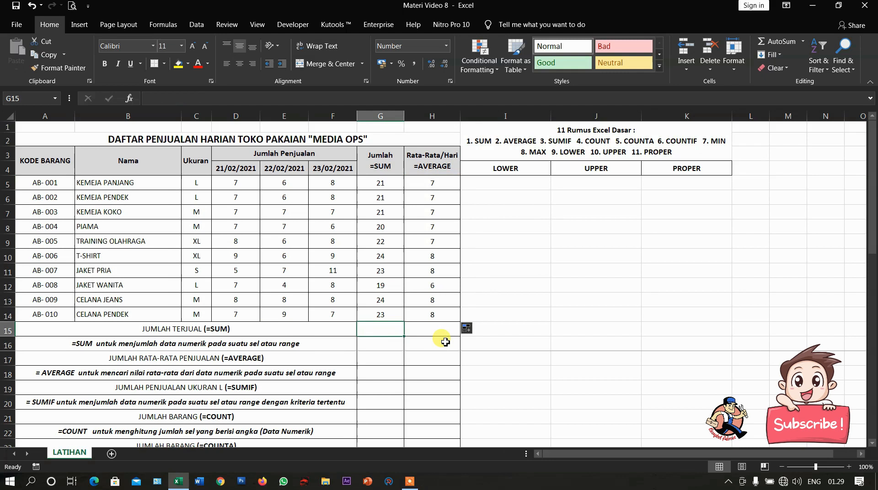
text(=)
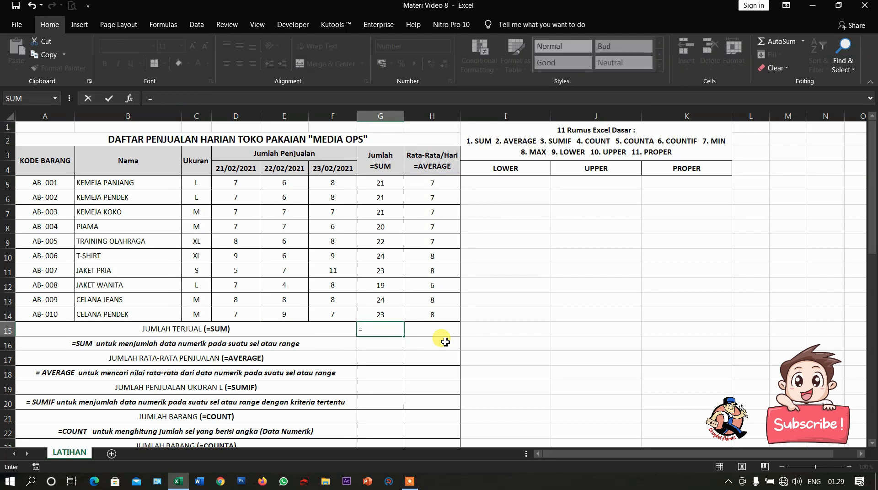
text(SUM()
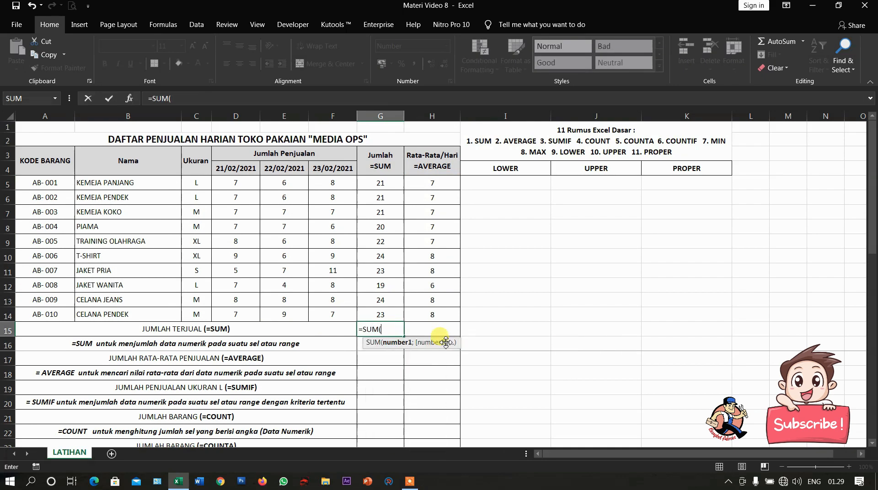
drag(385, 182, 387, 316)
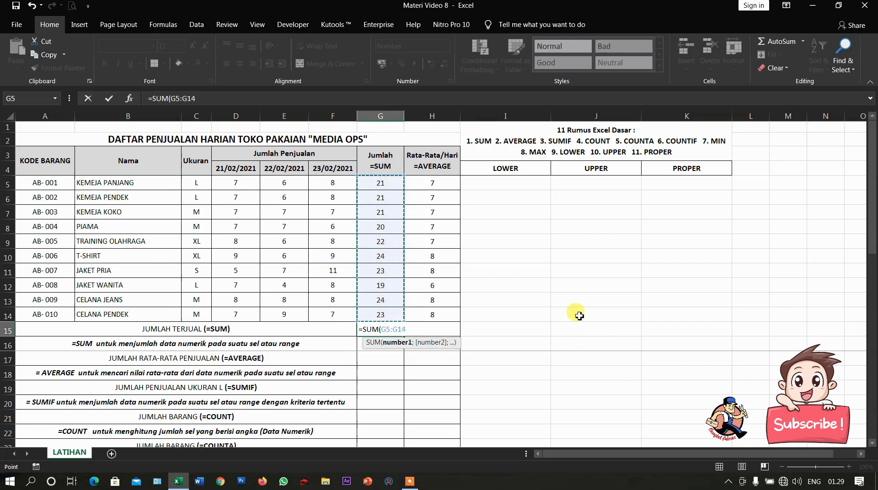
text())
key(Return)
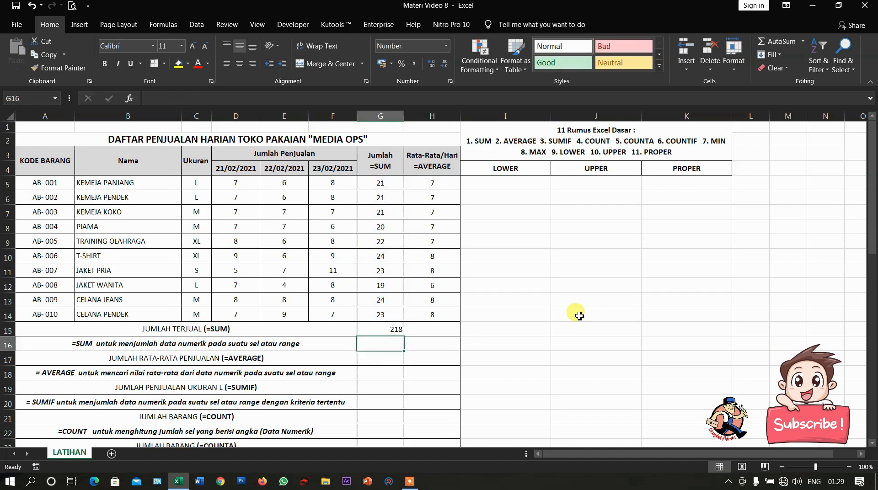
click(394, 329)
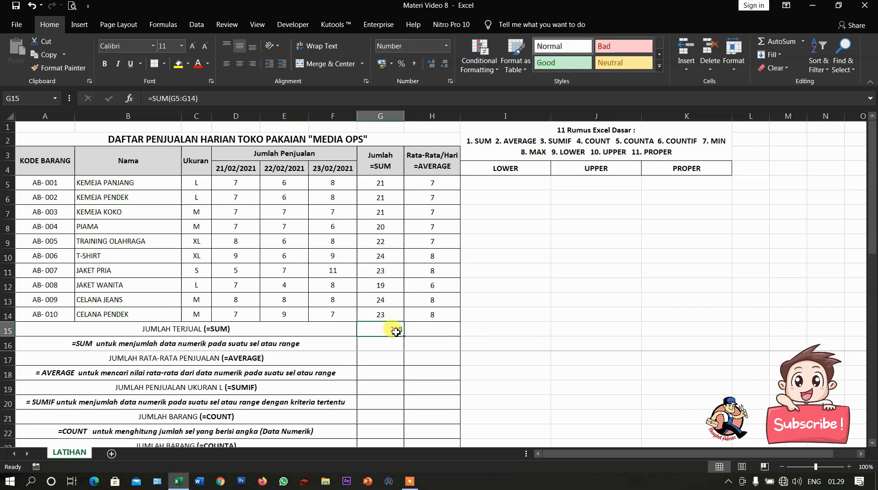
Enter an AVERAGE formula over H5:H14 in H15, averaging the daily averages of all items
click(431, 332)
text(=AV)
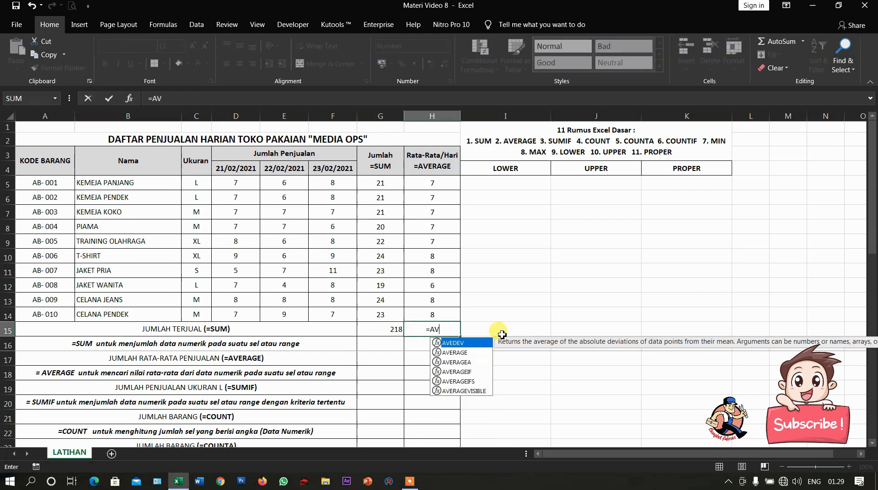
text(ERAGE)
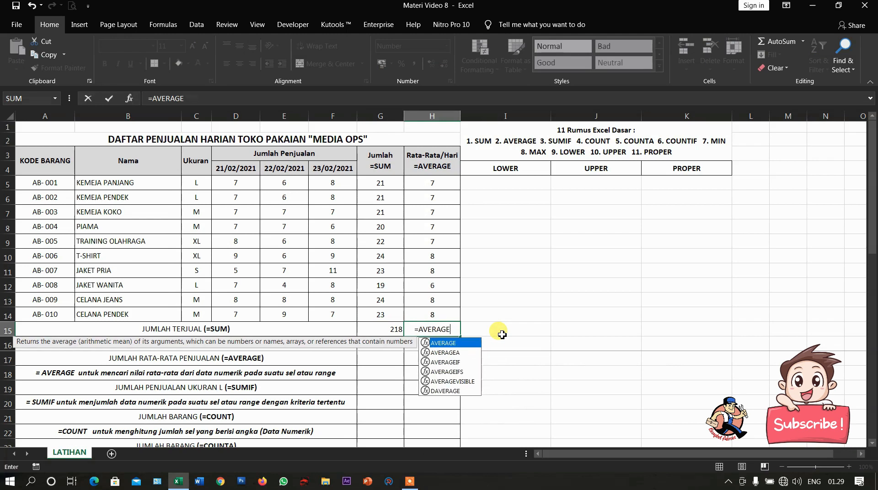
text(*)
key(BackSpace)
text(()
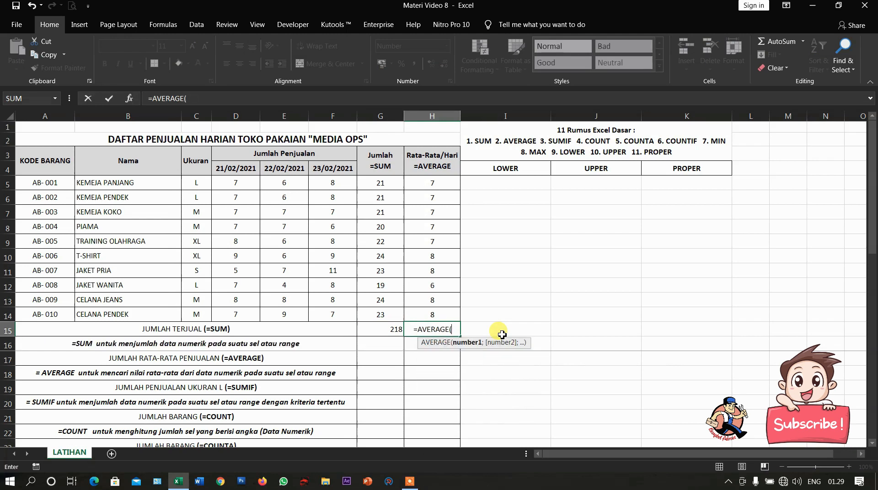
drag(437, 178, 432, 316)
key(Return)
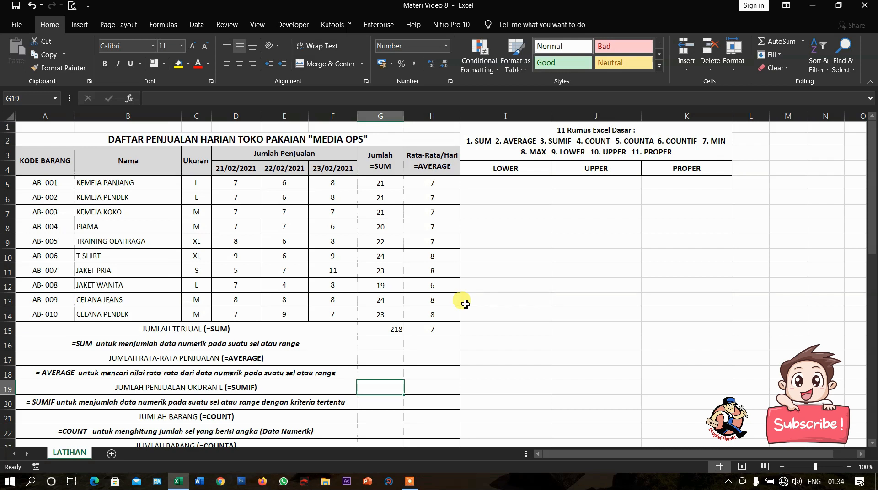
Enter =SUMIF(C5:C14;"L";G5:G14) in G19 to total the sales of size L items
text(=)
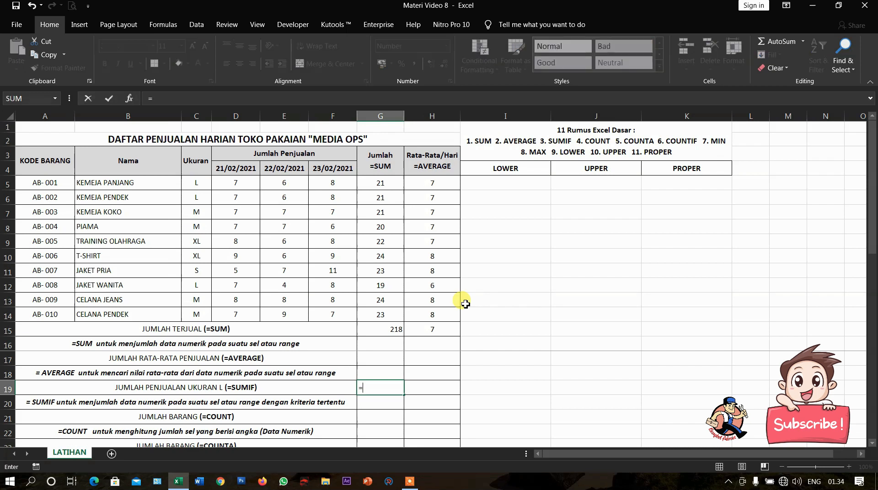
text(SUMIF)
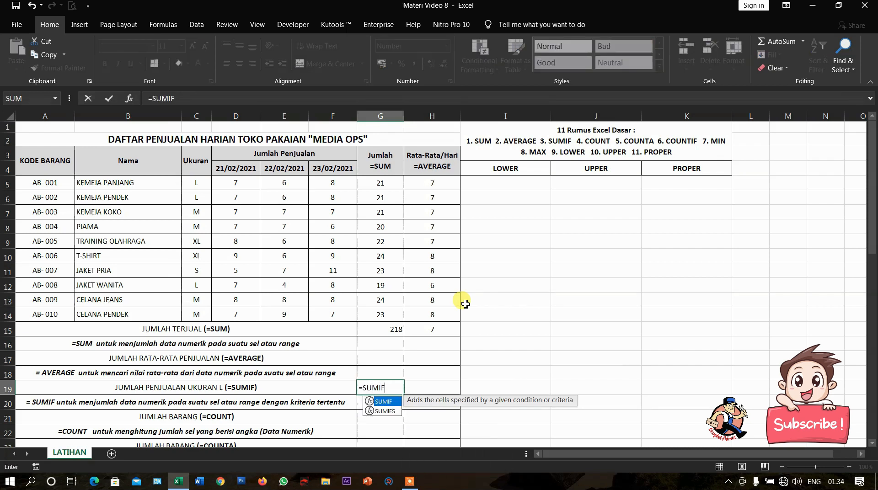
text(()
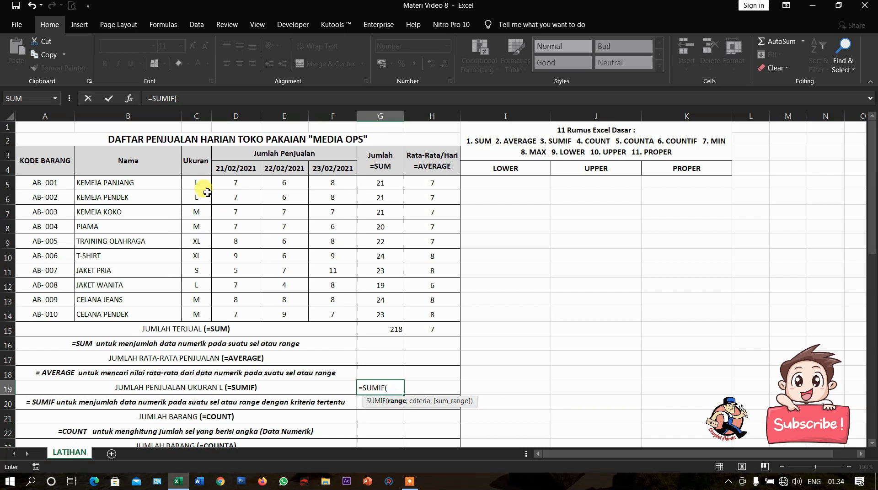
drag(200, 184, 201, 316)
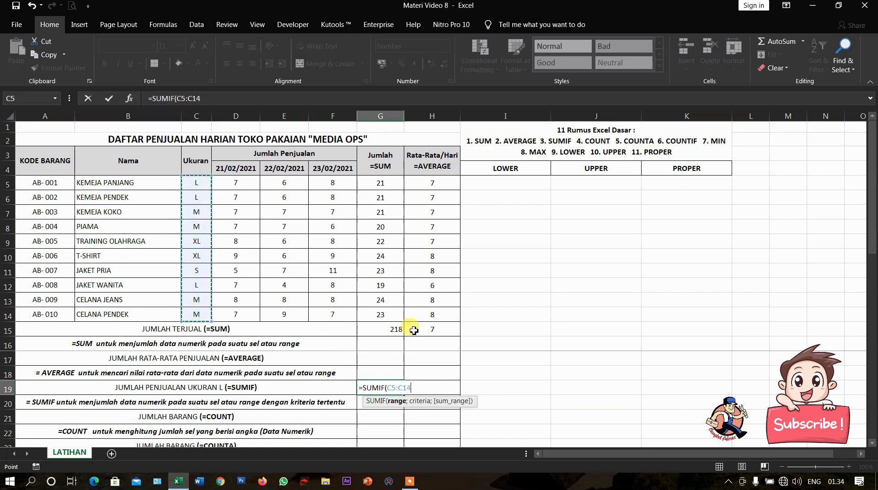
text(;)
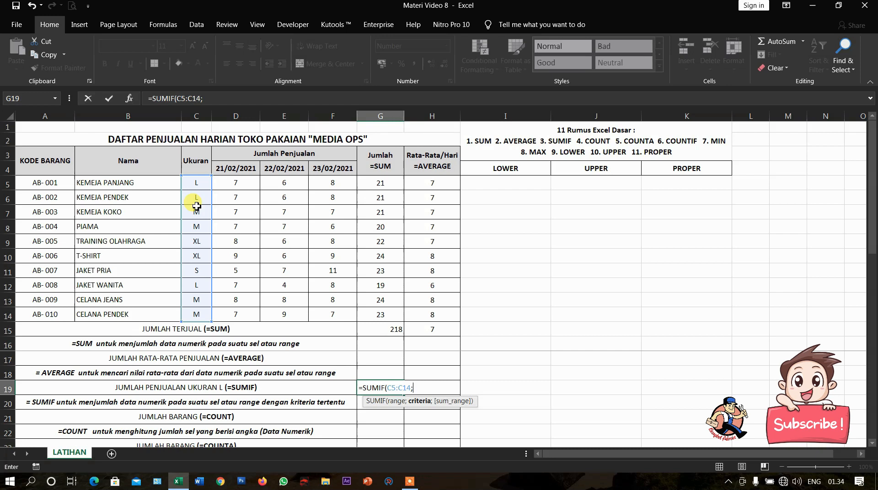
text("L";)
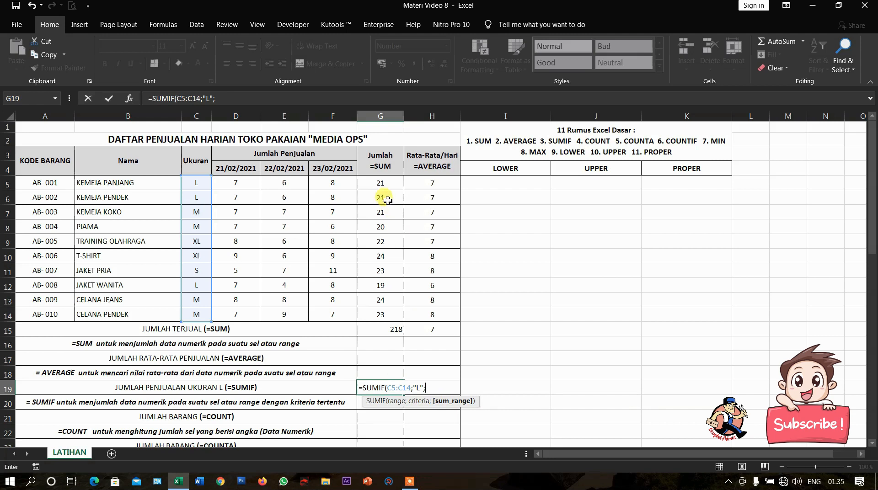
drag(380, 184, 380, 316)
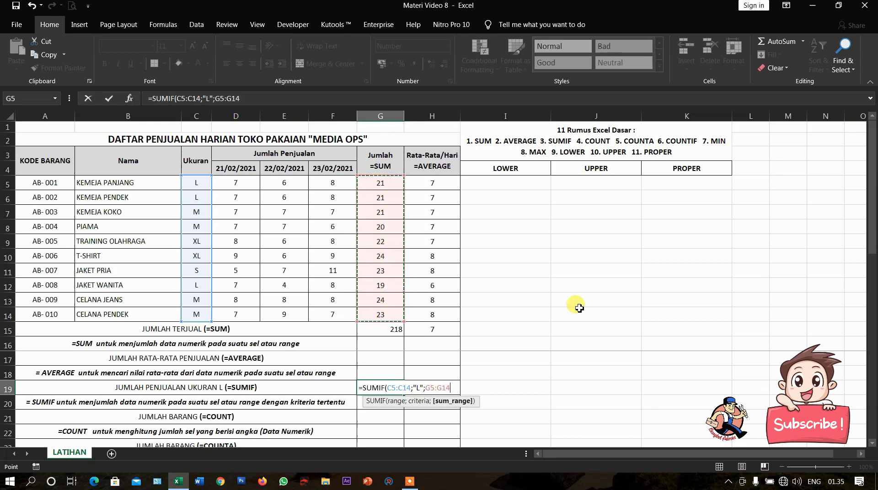
text())
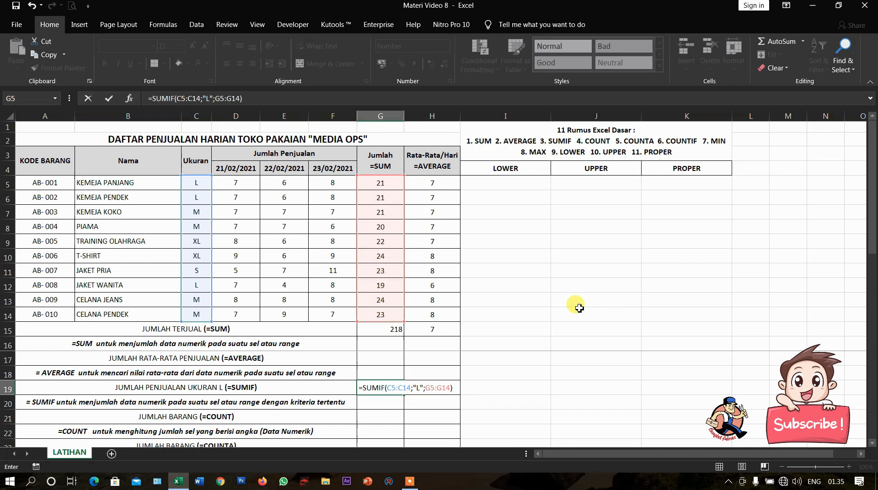
key(Return)
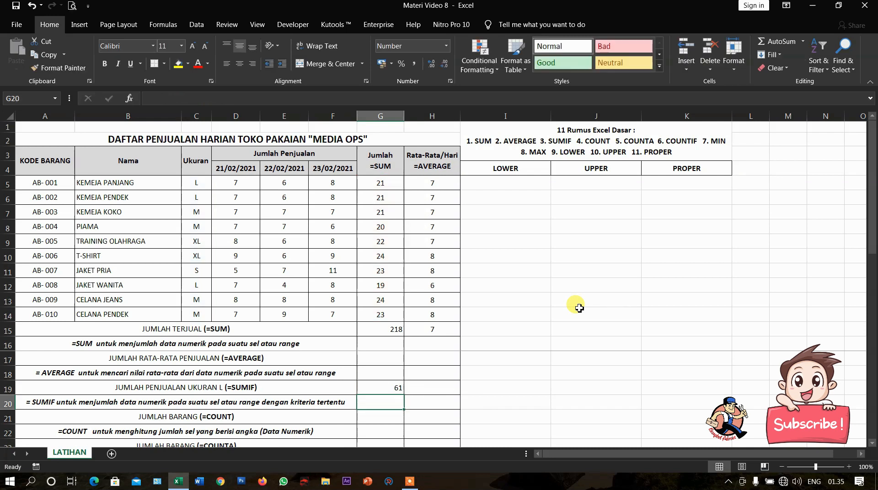
Check the SUMIF result in G19 against the combined size L totals in G5, G6 and G12
click(394, 385)
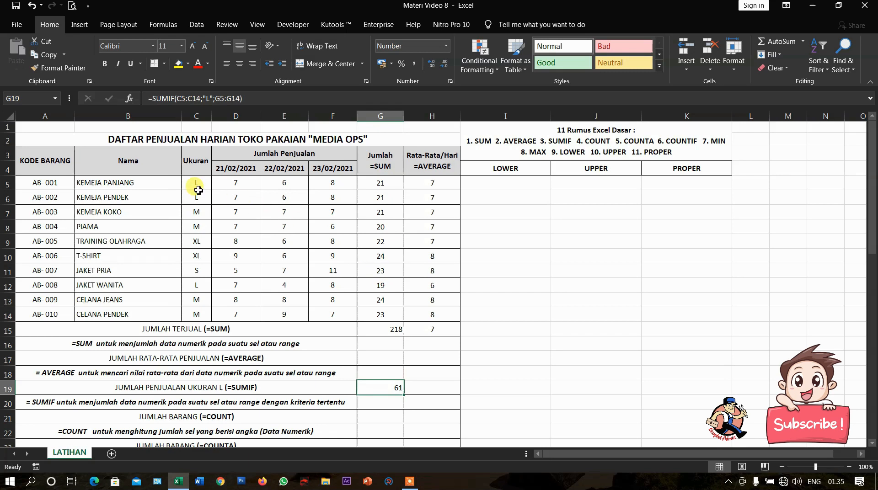
click(379, 183)
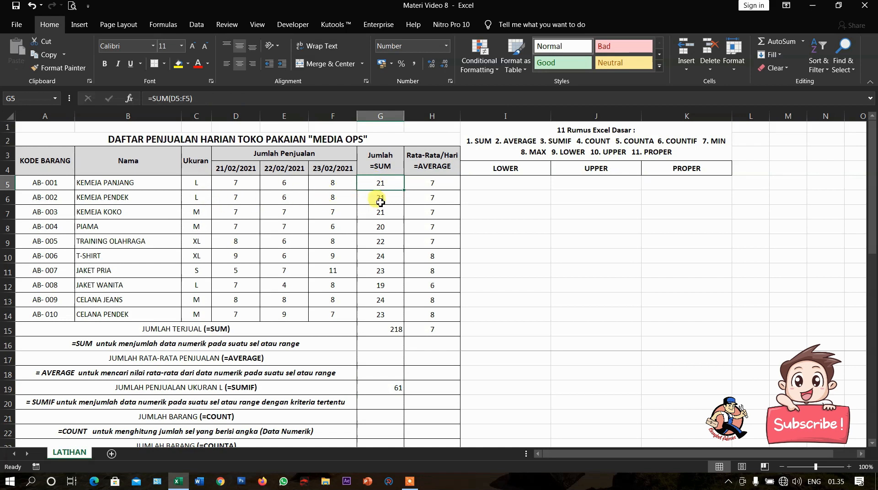
ctrl+click(380, 201)
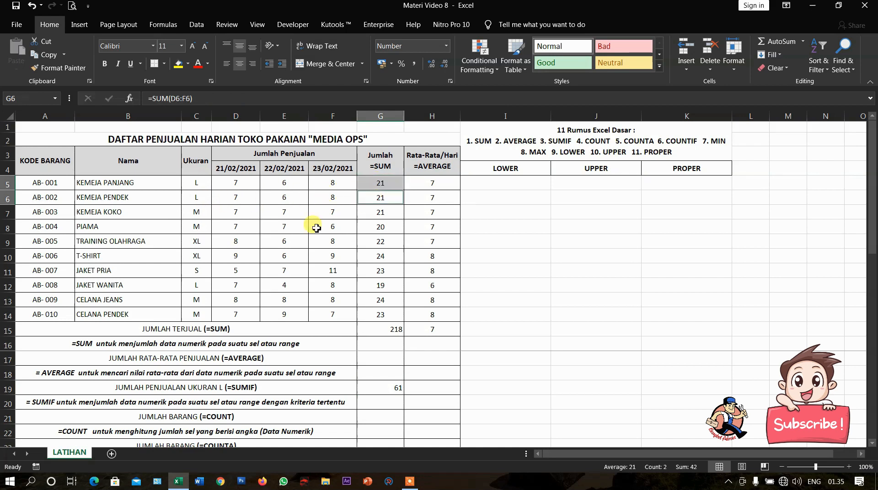
ctrl+click(379, 286)
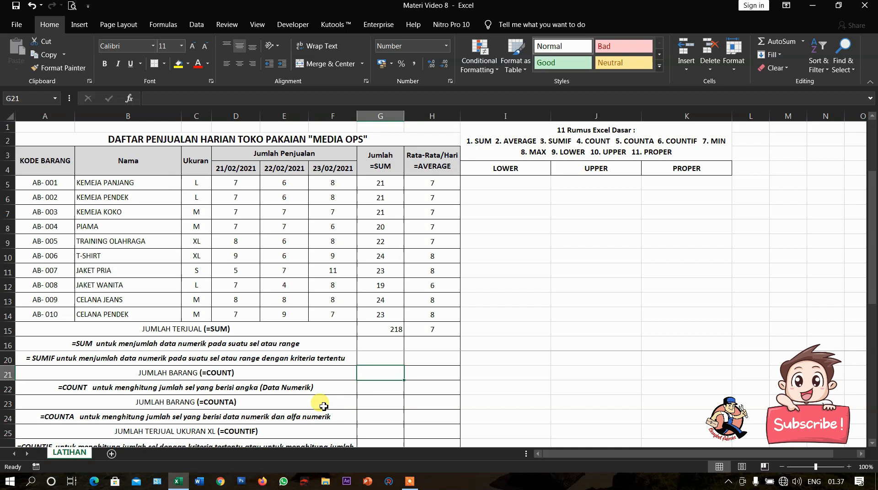
Examine the COUNTA description in row 24, comparing the text sizes in C5:C14 with the numeric sales cells
click(293, 184)
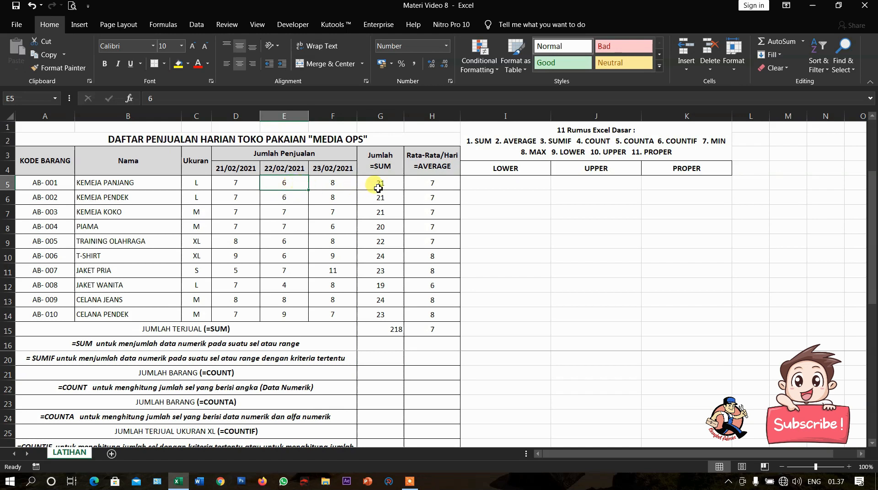
click(300, 420)
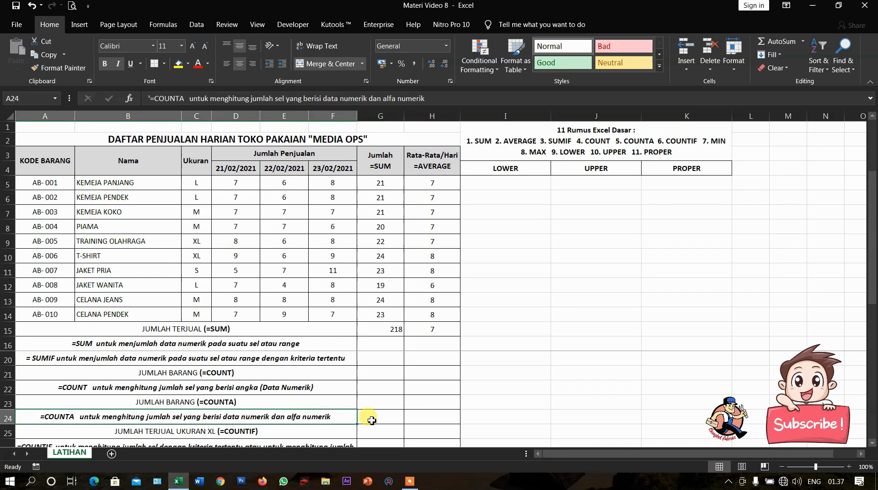
click(371, 421)
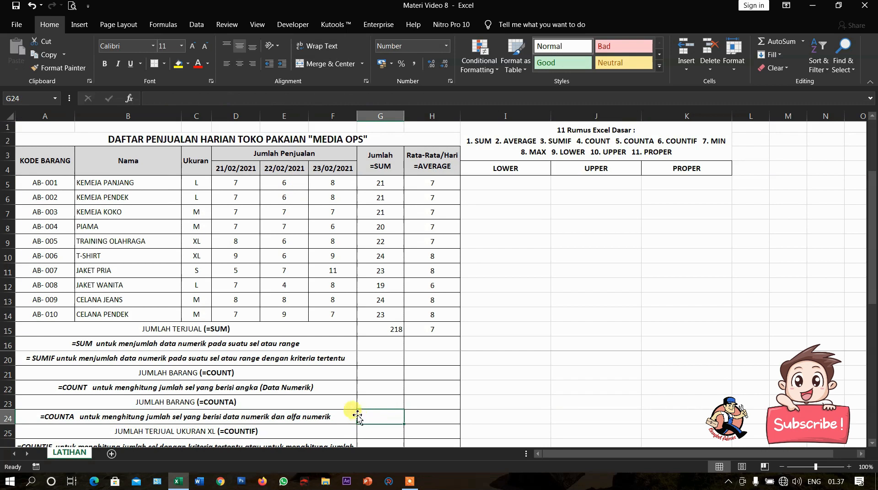
click(201, 183)
drag(201, 183, 200, 312)
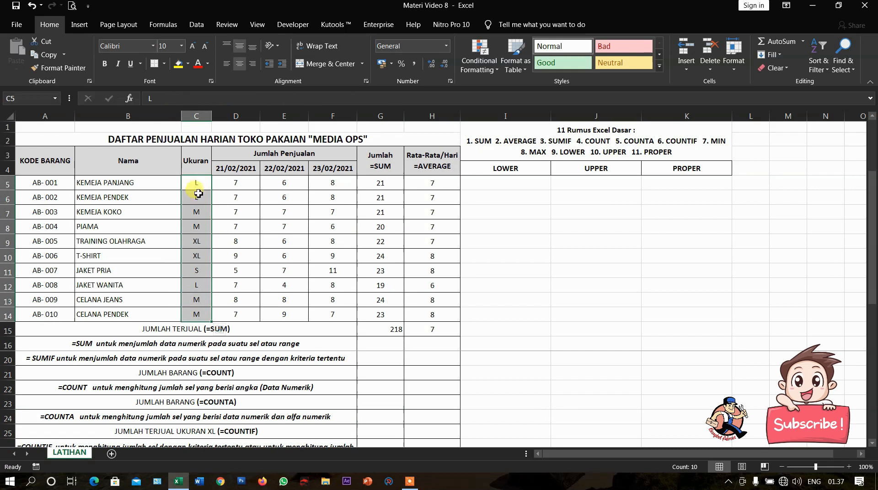
drag(196, 182, 196, 312)
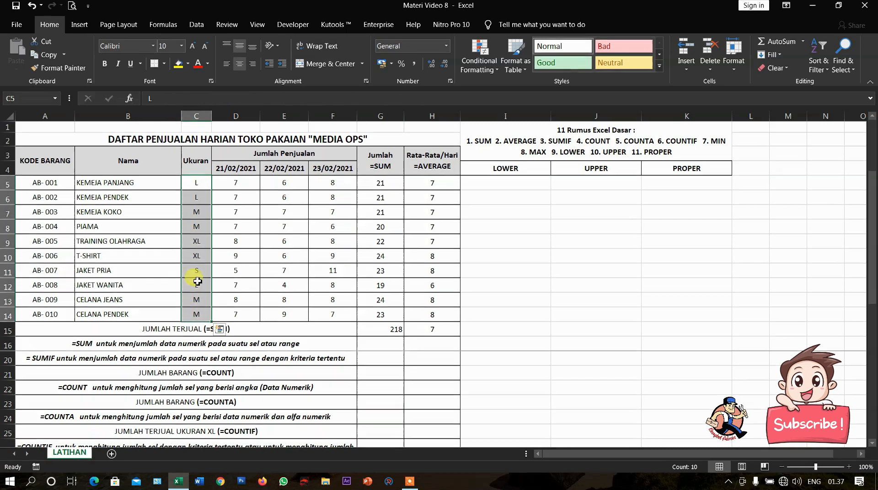
click(191, 183)
key(Right)
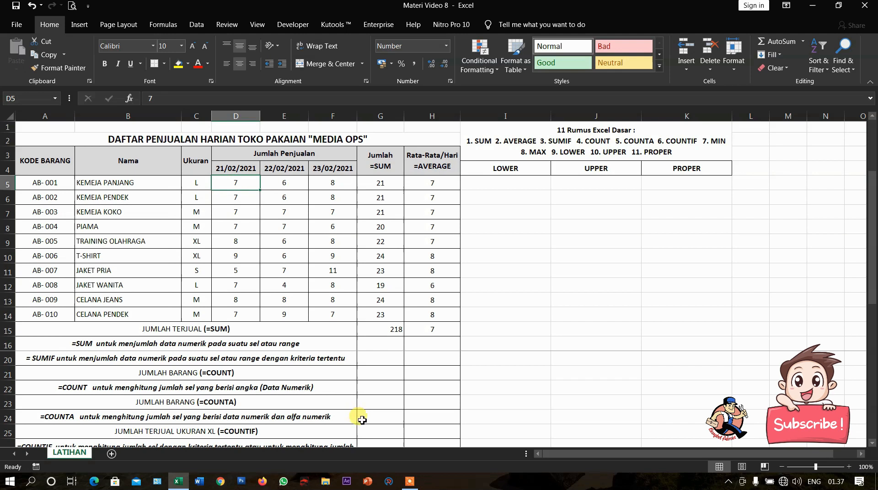
Enter =COUNT(G5:G14) in G21 to count the items in the JUMLAH BARANG (=COUNT) row
click(380, 374)
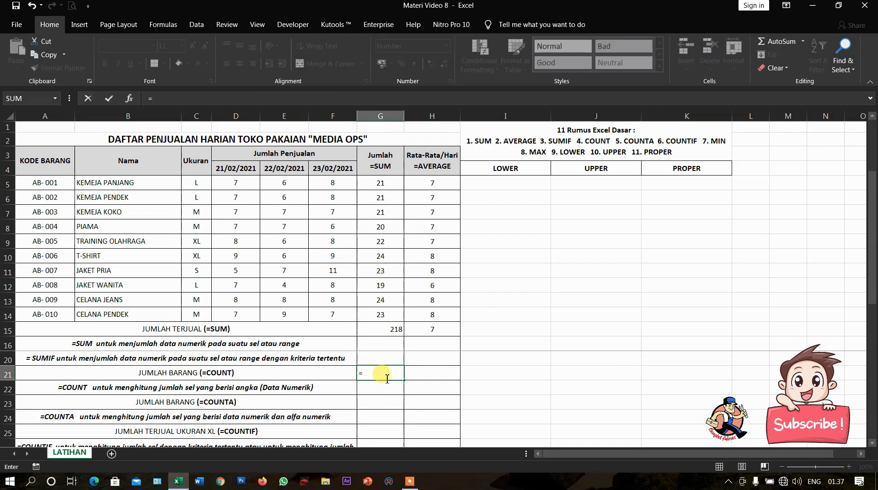
text(COUNT)
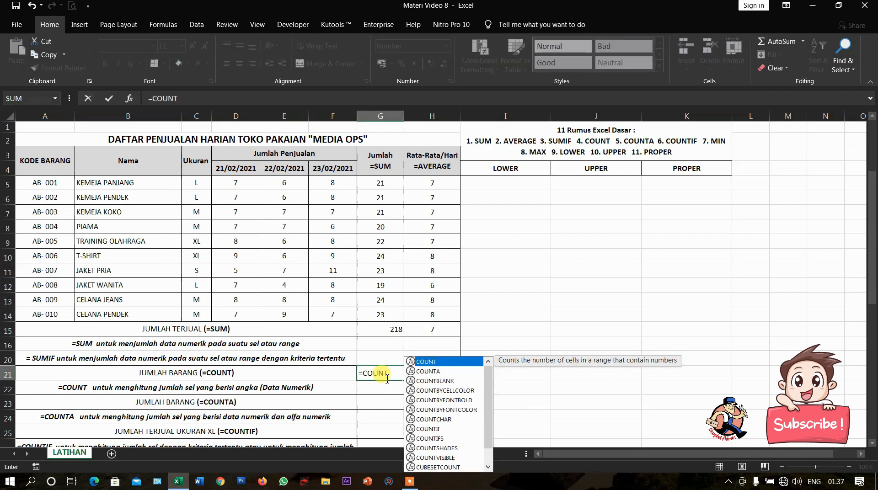
text(()
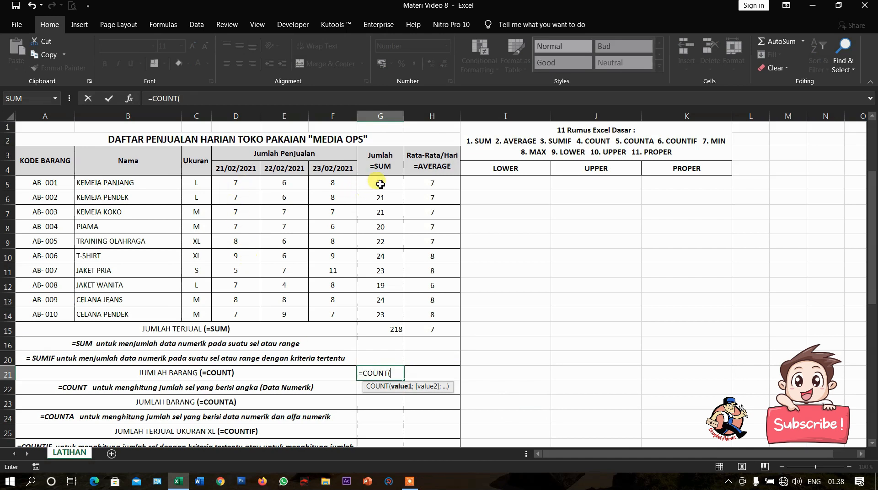
drag(380, 184, 389, 315)
text())
key(Return)
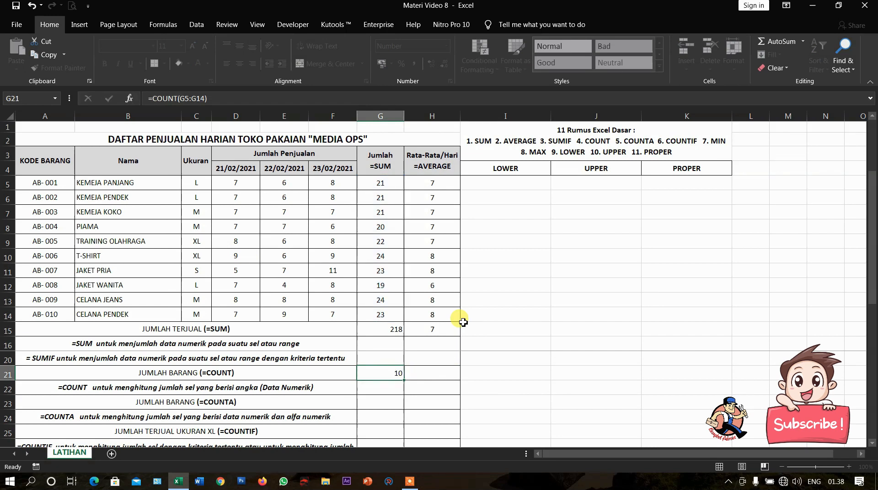
click(382, 373)
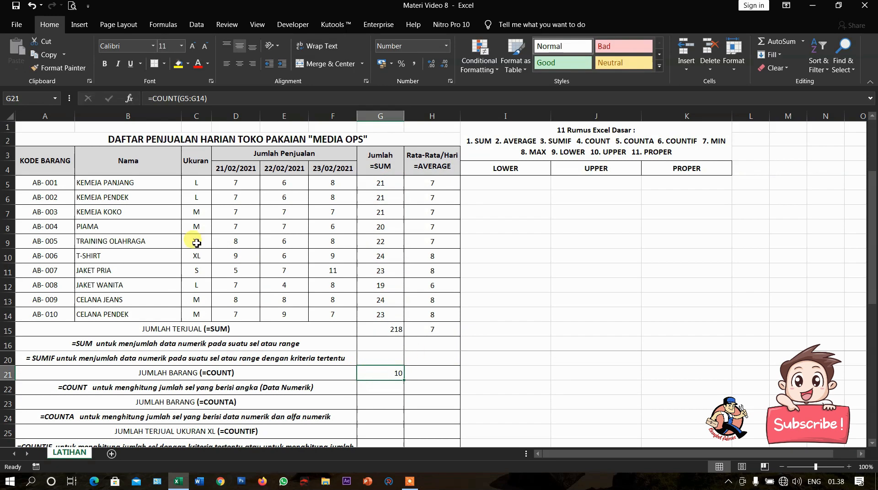
Enter =COUNT(C5:C14) in G22 to test COUNT on the text sizes in the Ukuran column
drag(157, 184, 164, 316)
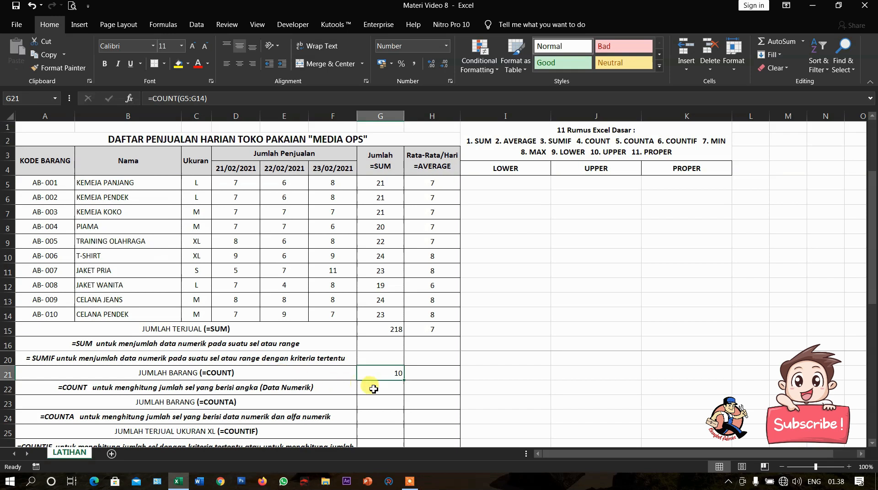
click(375, 391)
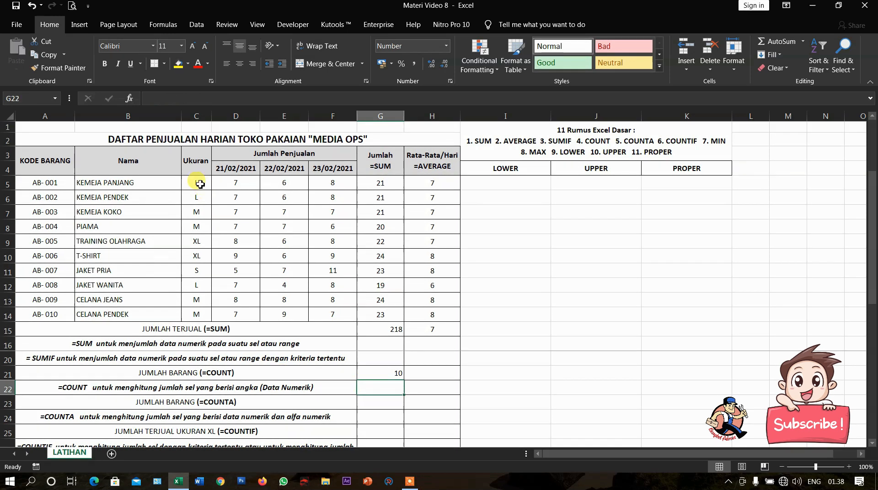
text(=C)
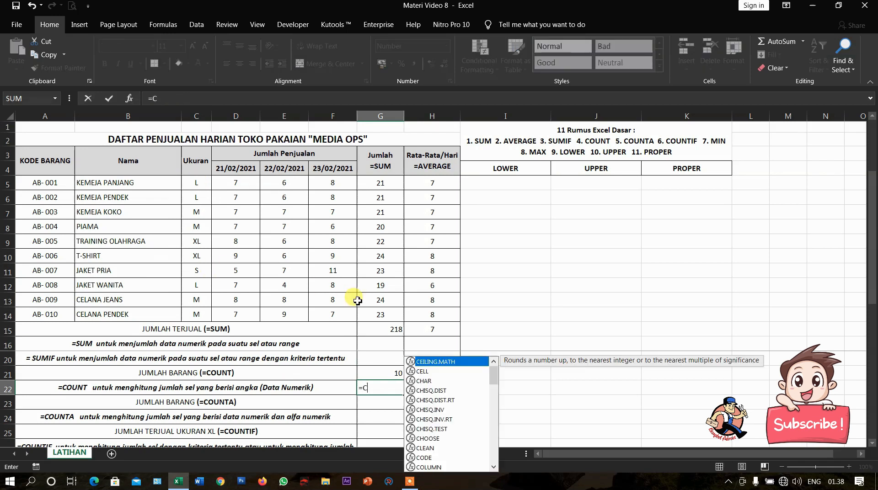
text(OUNT()
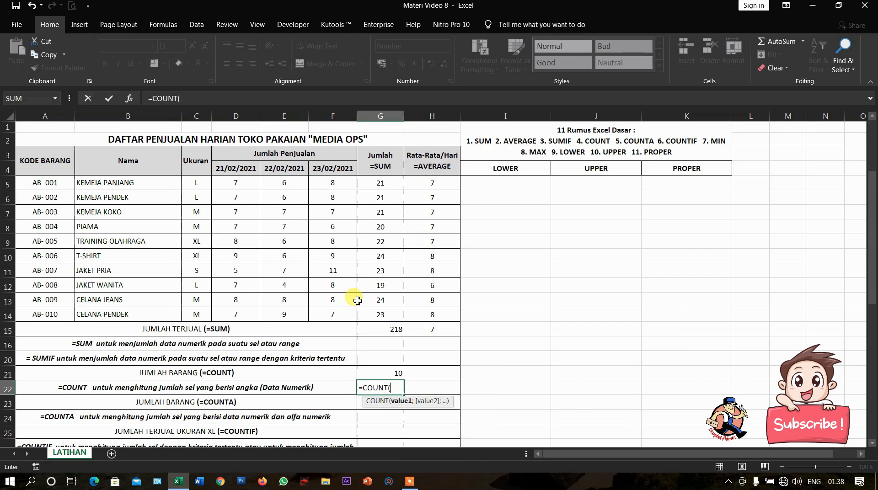
drag(198, 183, 205, 309)
text())
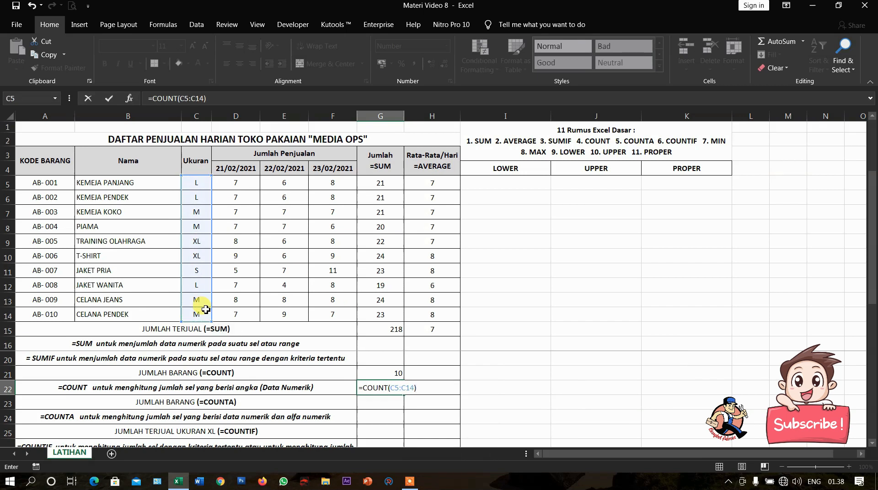
key(Return)
click(379, 388)
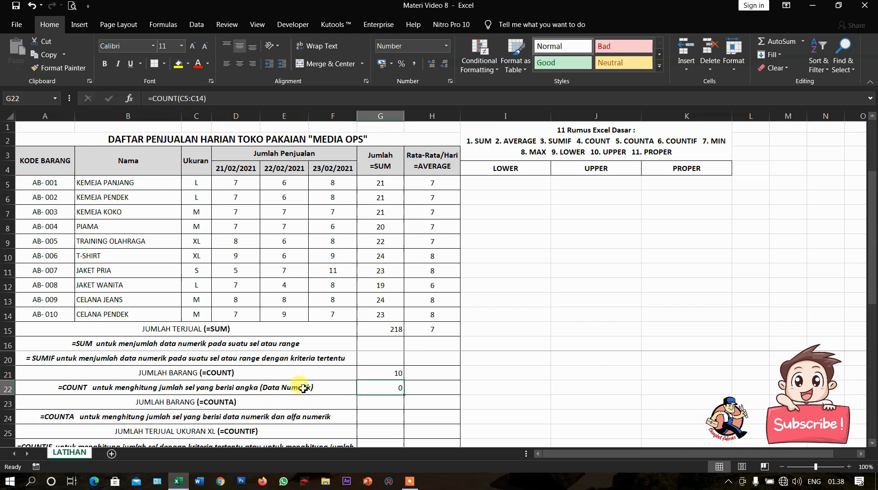
Enter =COUNTA(G5:G14) in G23 to count the items in the JUMLAH BARANG (=COUNTA) row
click(387, 402)
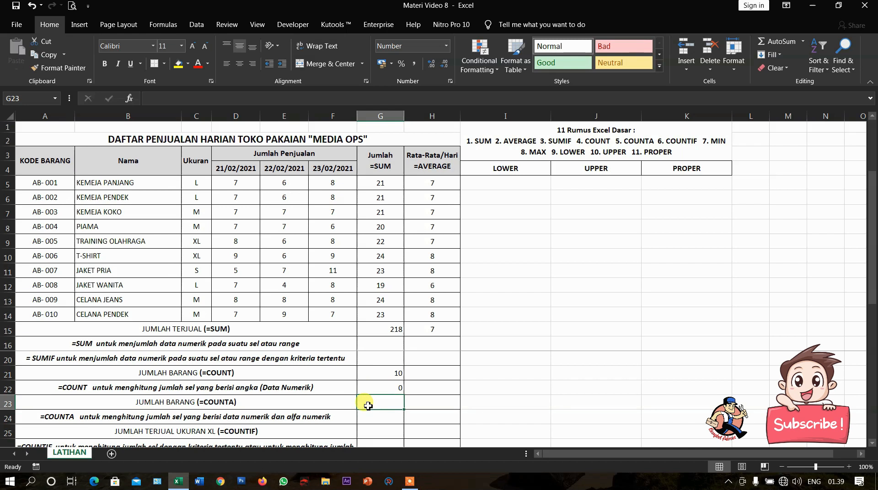
text(=)
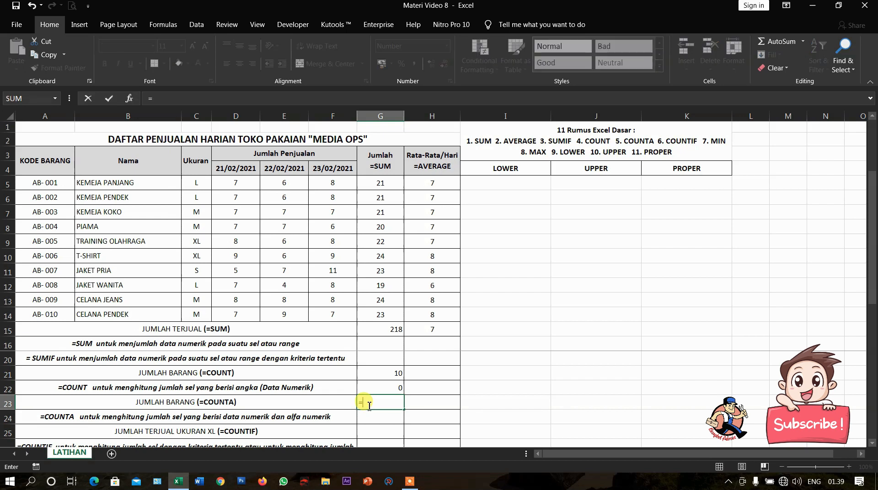
text(COUNT)
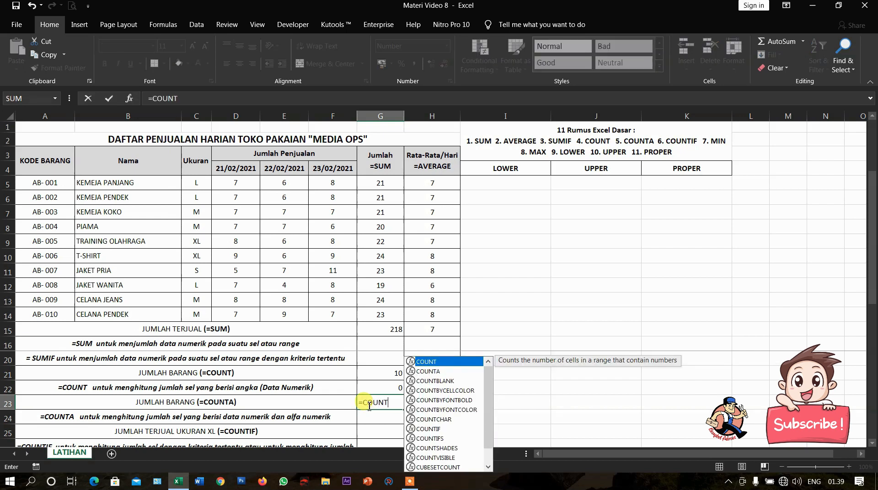
text(A()
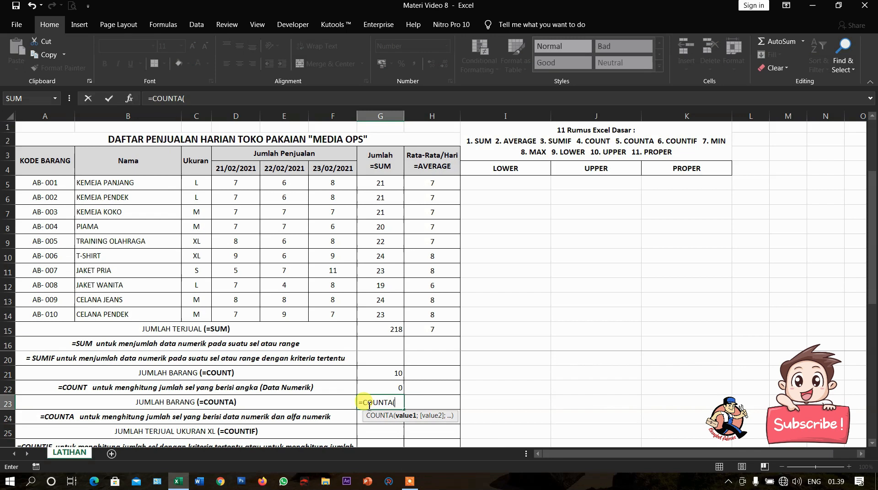
drag(390, 183, 391, 316)
text())
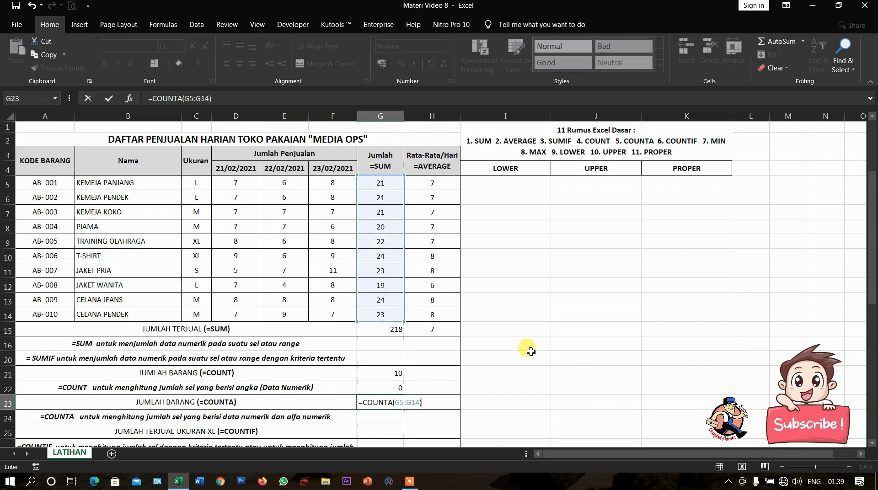
key(Return)
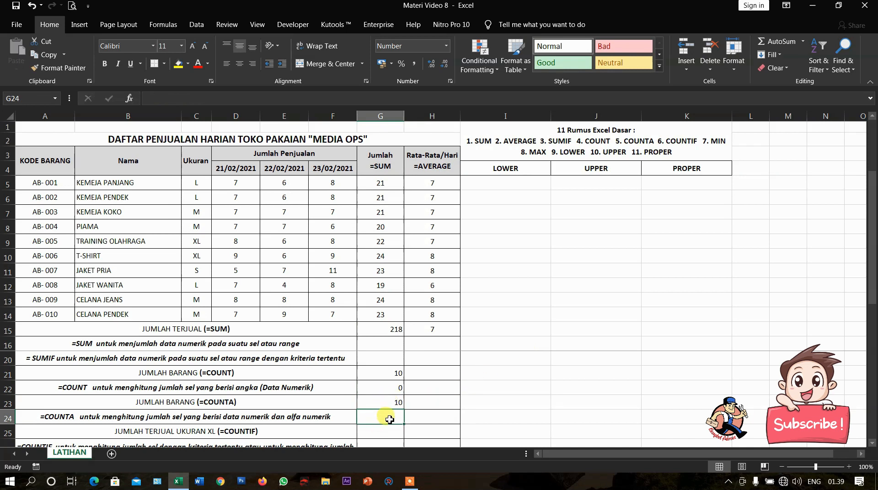
Enter =COUNTA(C5:C14) in G24 to test COUNTA on the text sizes in the Ukuran column
text(=)
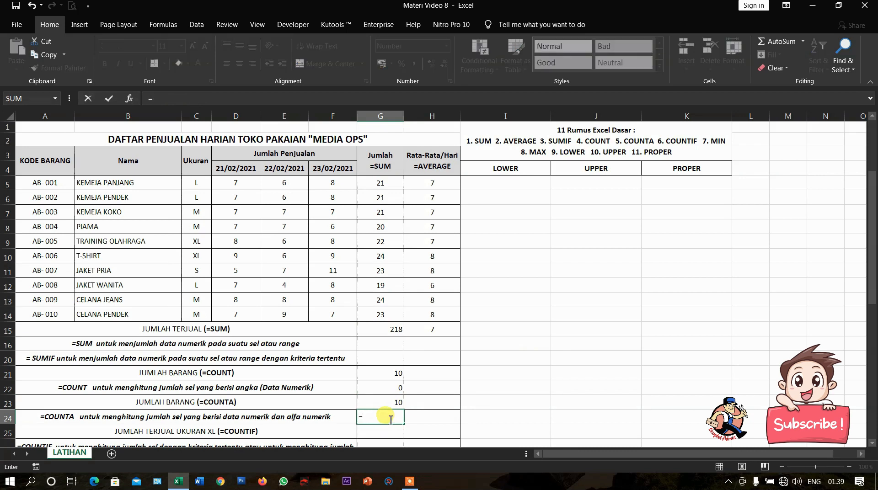
text(COUNTA)
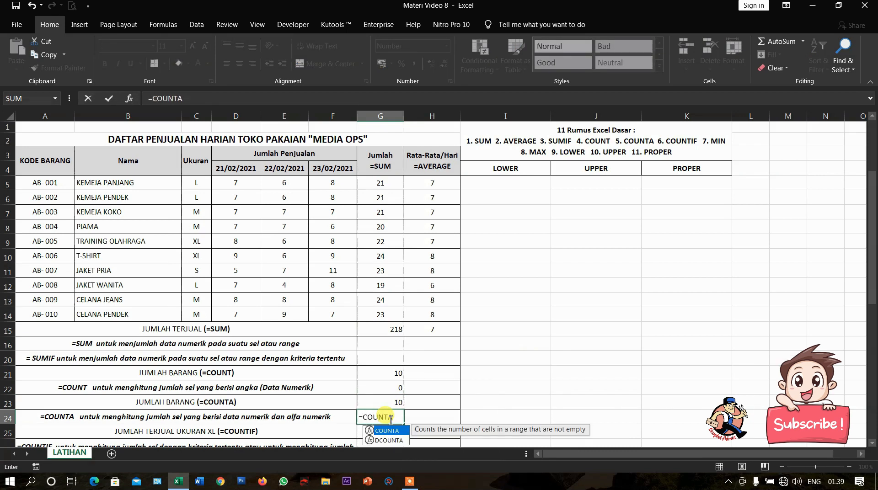
text(()
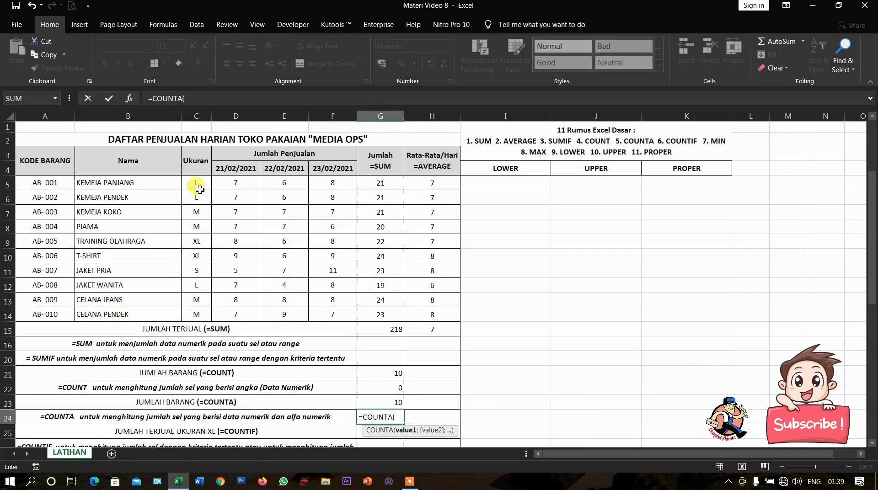
drag(200, 182, 201, 315)
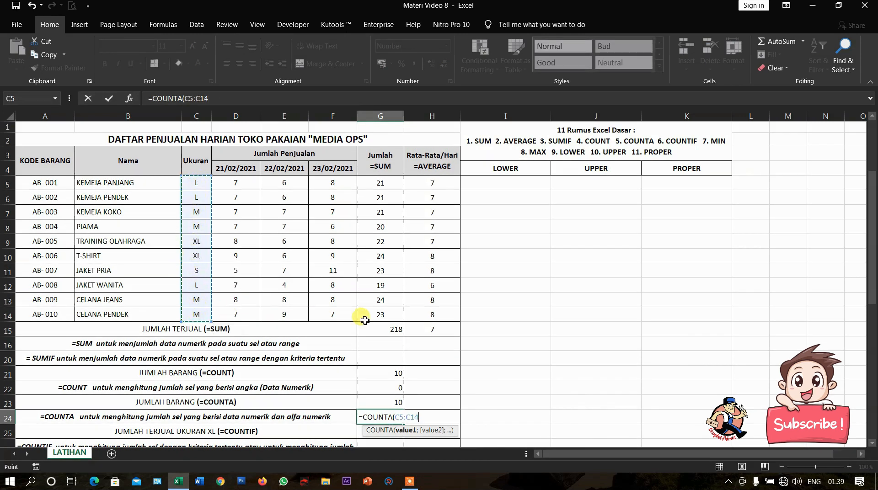
text())
key(Return)
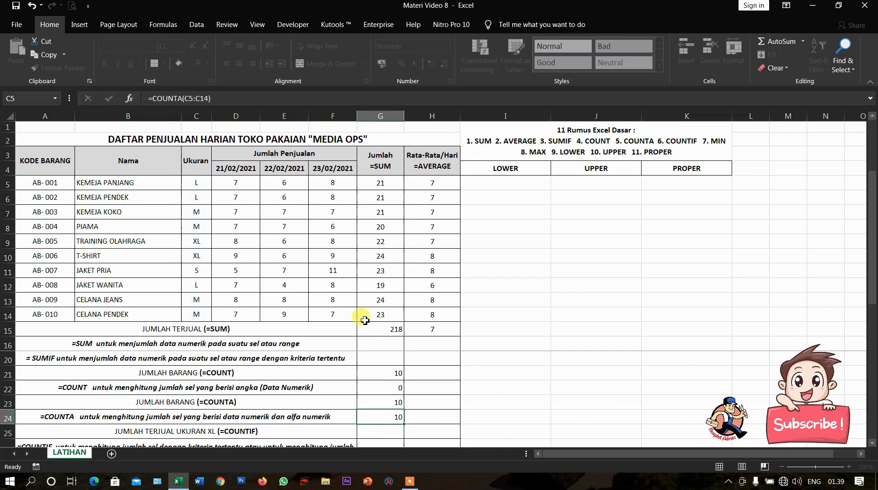
click(382, 421)
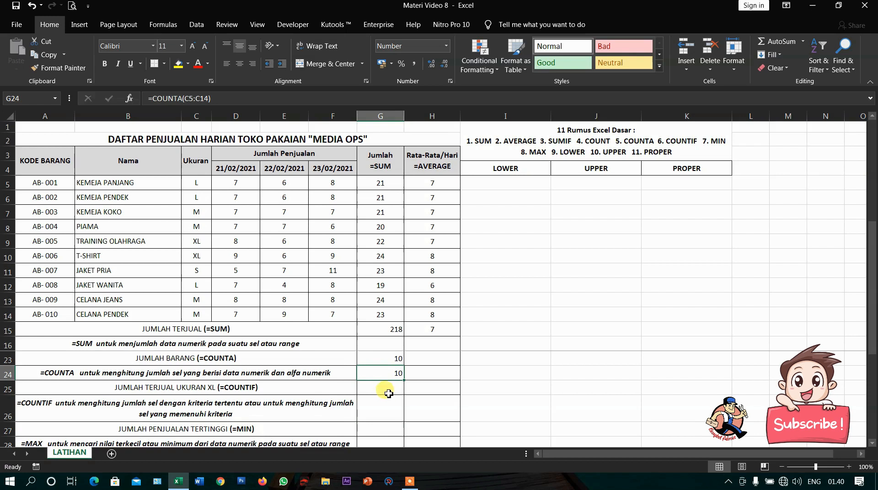
Enter =COUNTIF(C5:C14;"M") in G25 to count the size M items in the COUNTIF row
click(389, 392)
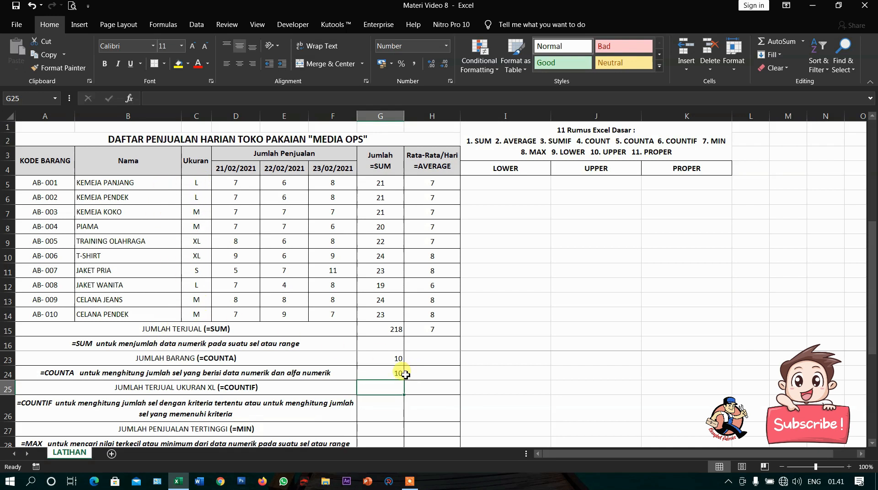
text(=)
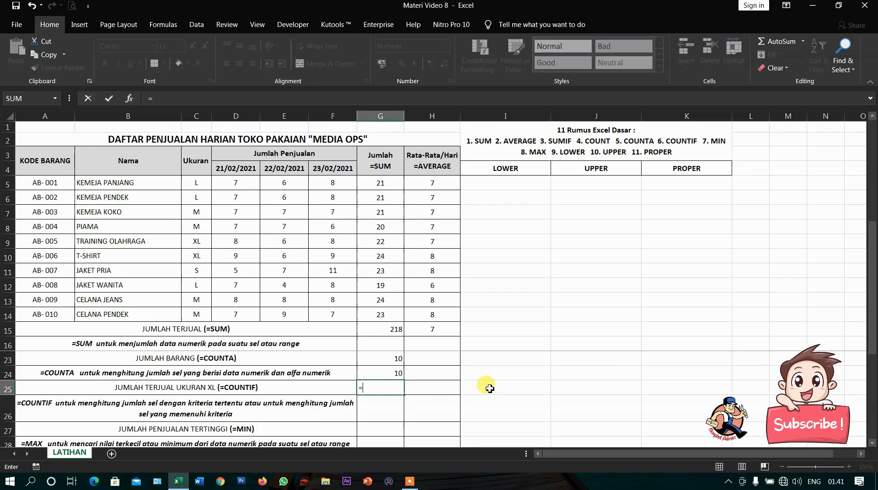
text(COUNTI)
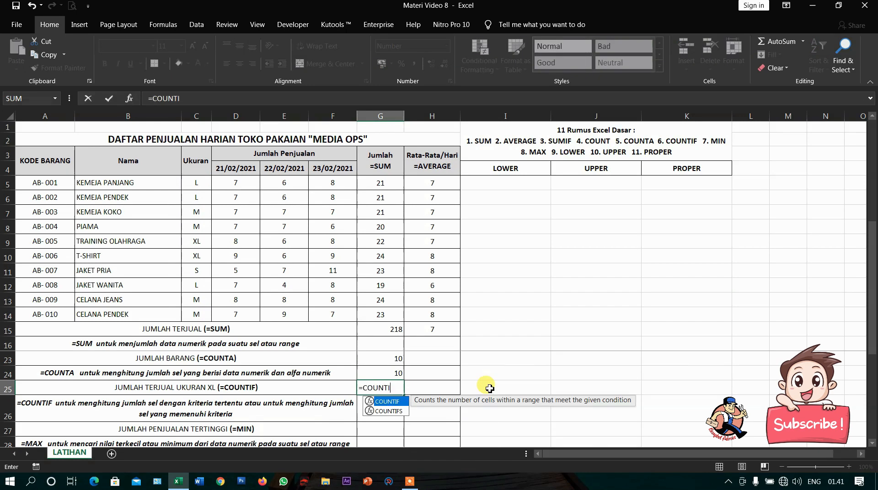
text(F()
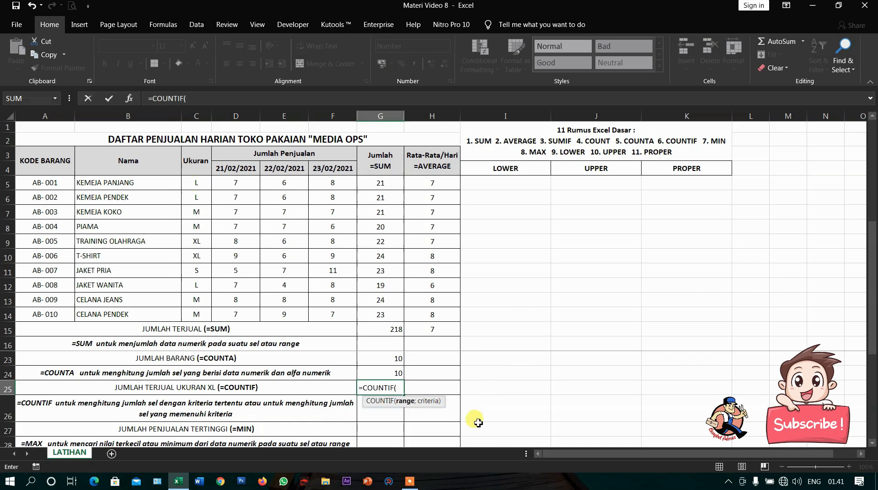
click(200, 189)
drag(201, 192, 198, 313)
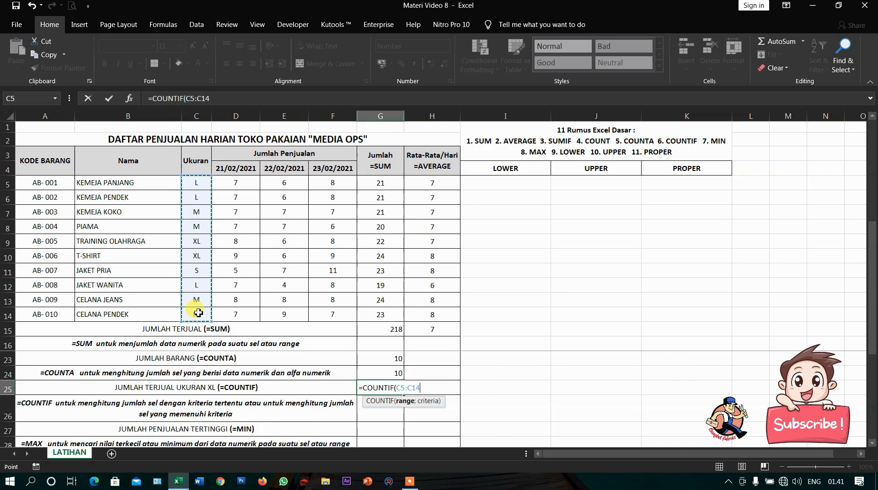
text(;)
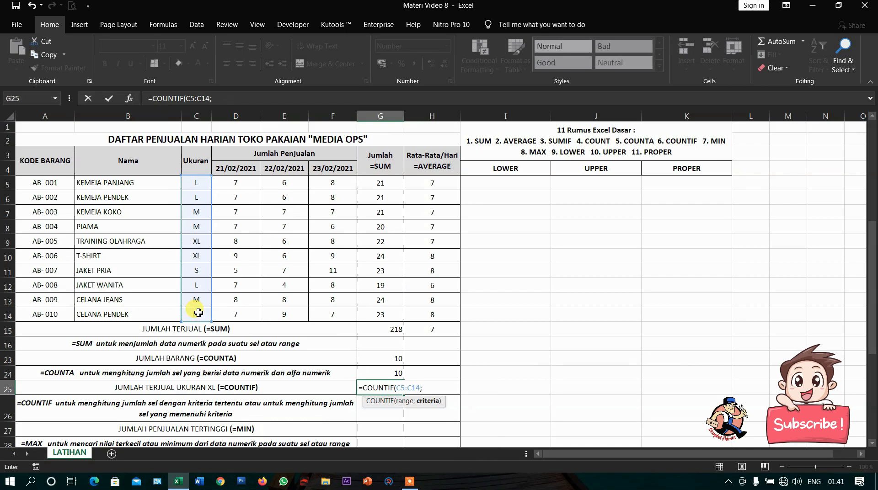
text("M"))
key(Return)
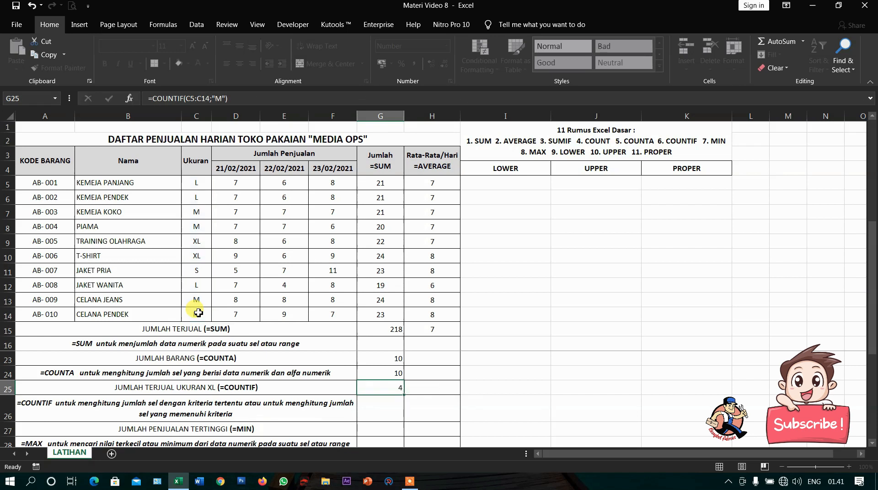
Check the COUNTIF result in G25 against the size M cells in the Ukuran column
click(371, 386)
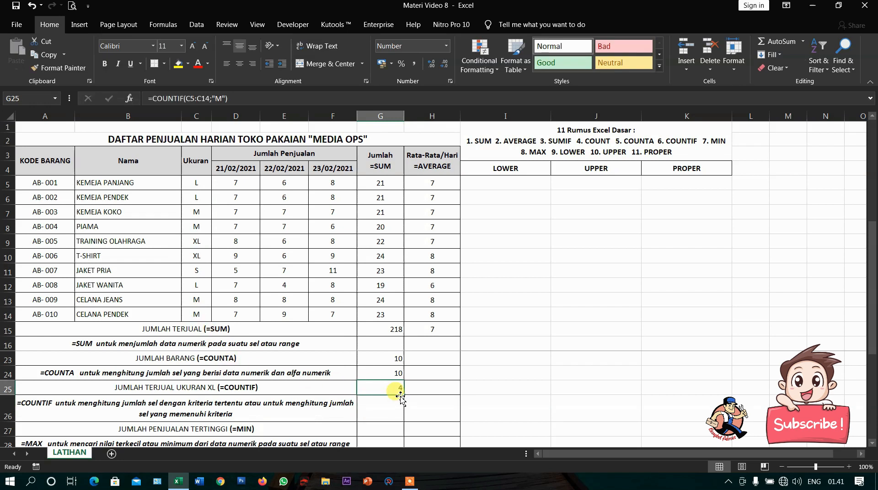
click(196, 316)
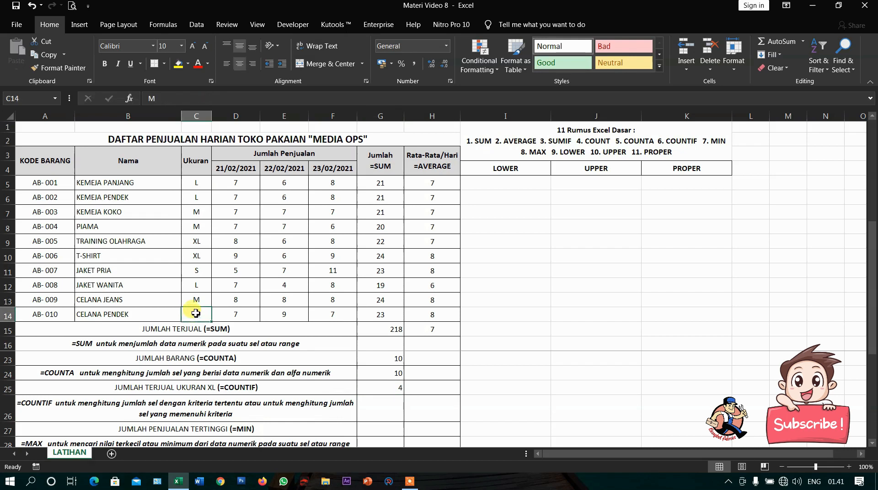
click(198, 230)
click(197, 212)
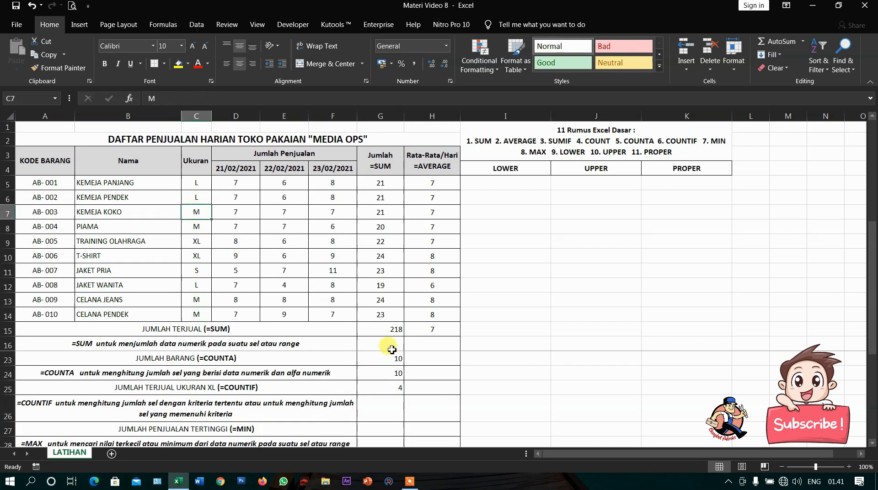
click(383, 390)
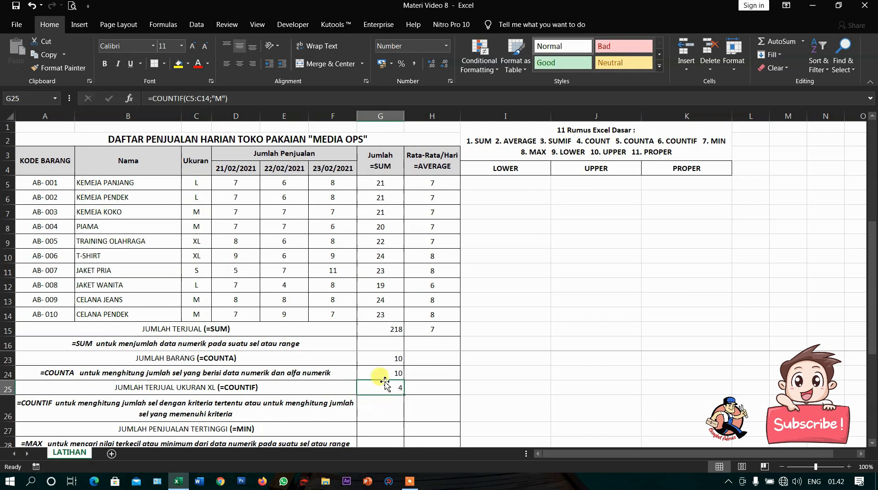
Enter =MIN(G5:G14) in G27 for the lowest item total, and compare it with the totals in G5:G14
scroll(386, 387, down, 1)
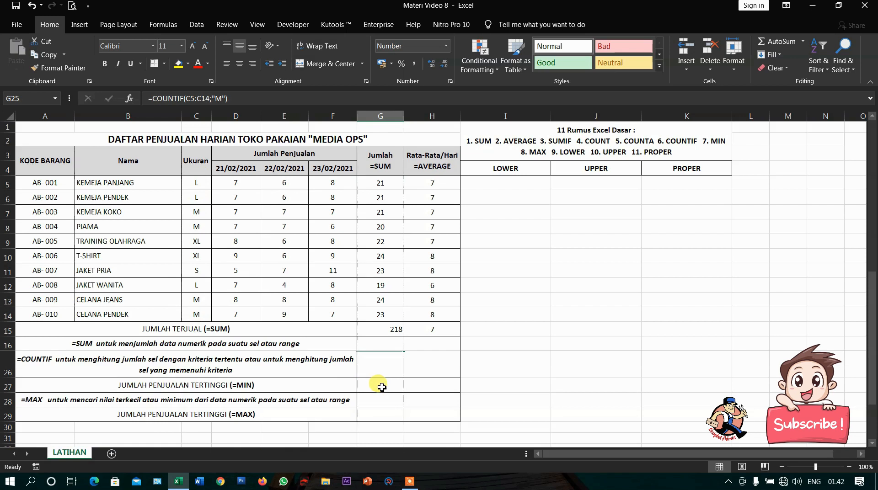
click(382, 387)
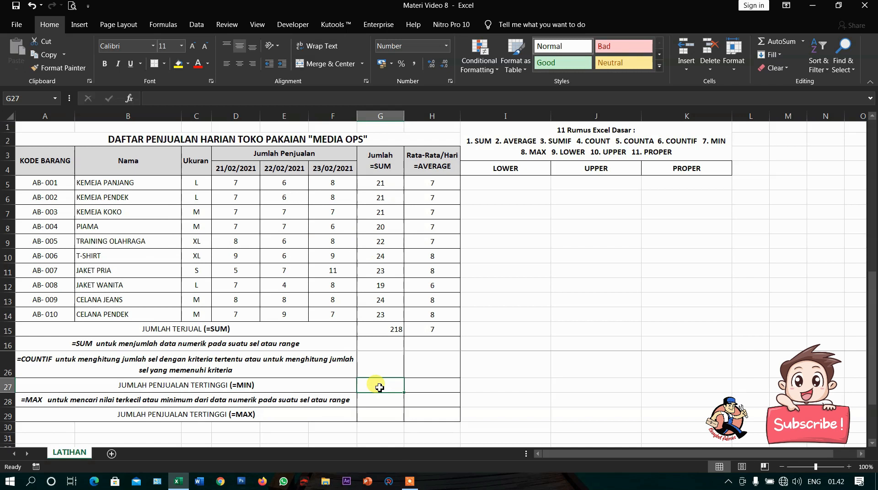
text(=MIN()
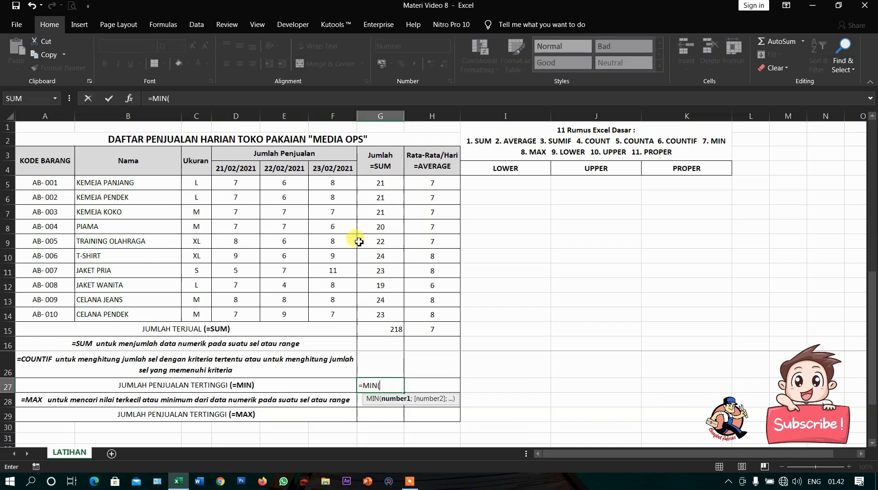
drag(377, 183, 381, 316)
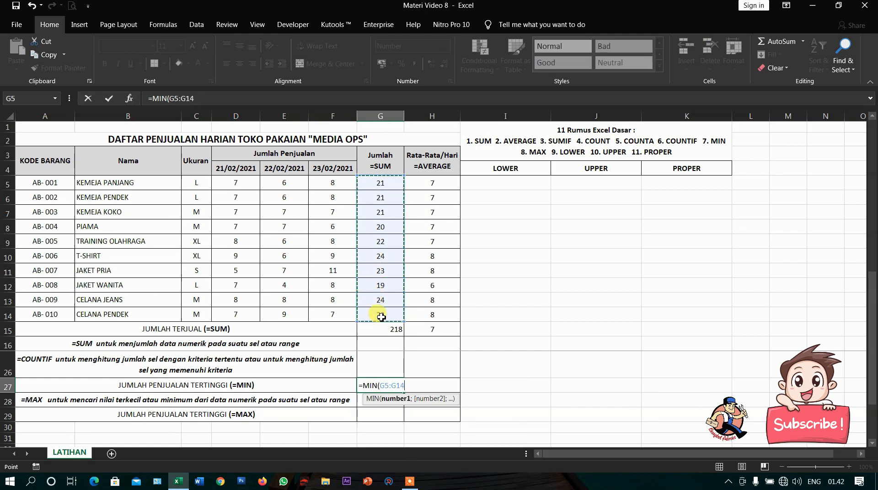
text())
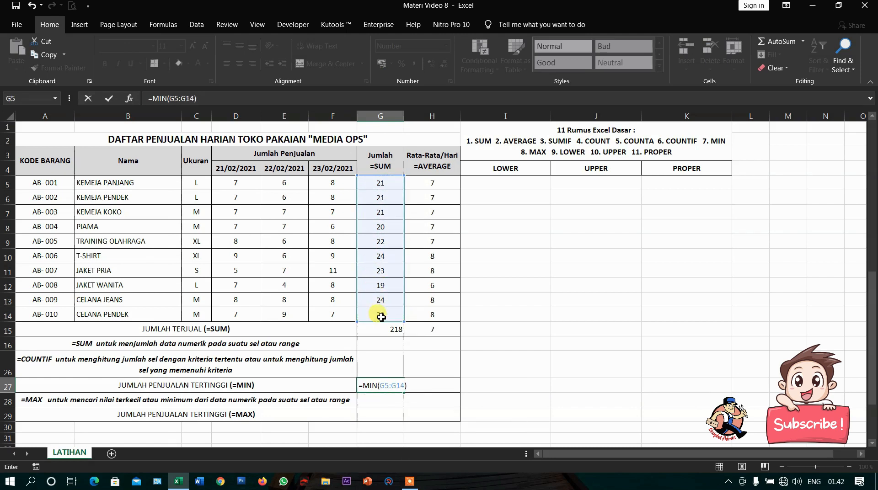
key(Return)
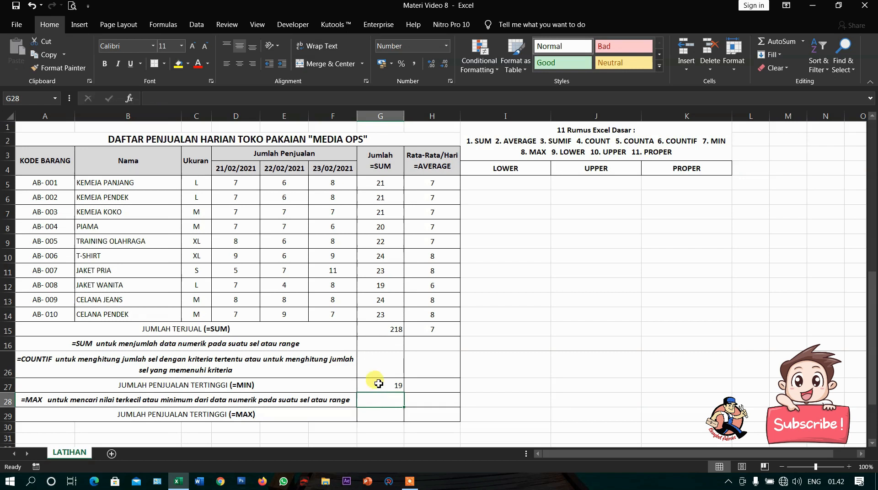
drag(384, 183, 380, 306)
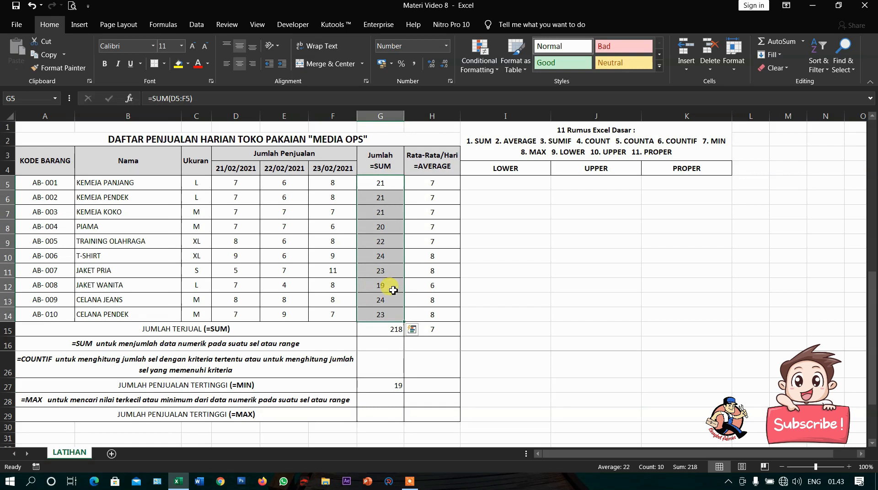
Enter =MAX(G5:G14) in G29 to find the highest item total in the JUMLAH PENJUALAN TERTINGGI (=MAX) row
click(384, 411)
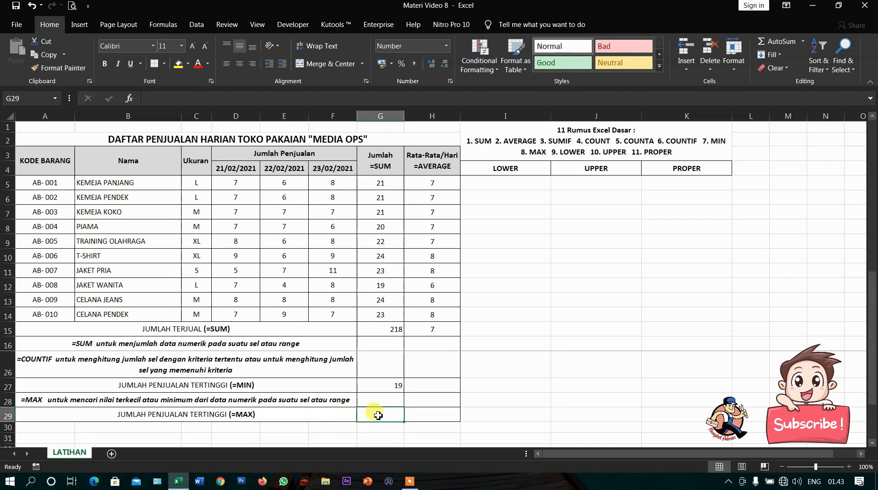
text(=)
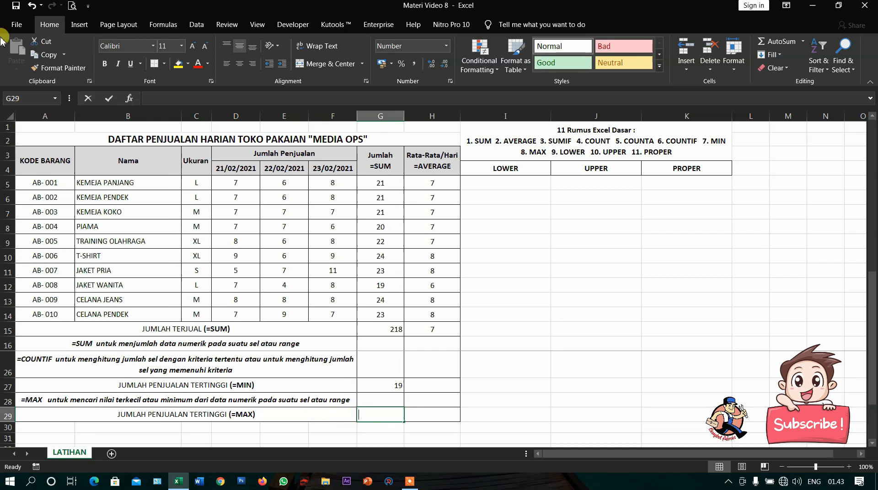
text(MAX()
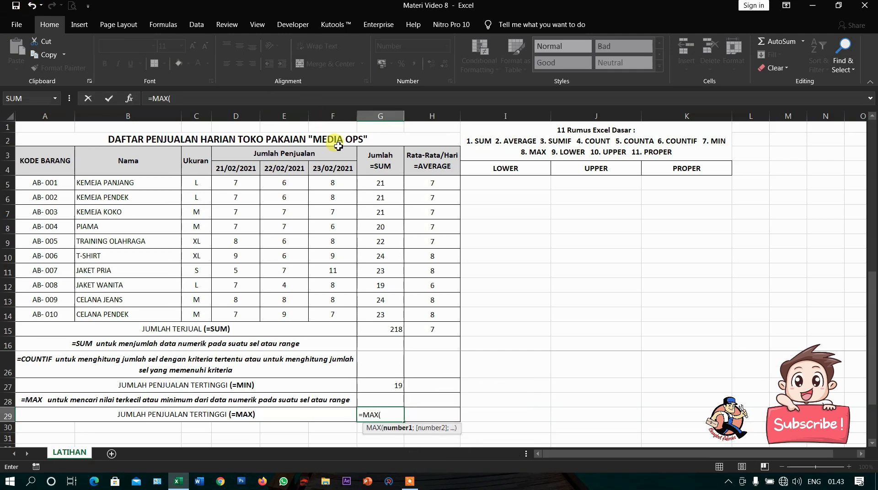
drag(380, 183, 380, 317)
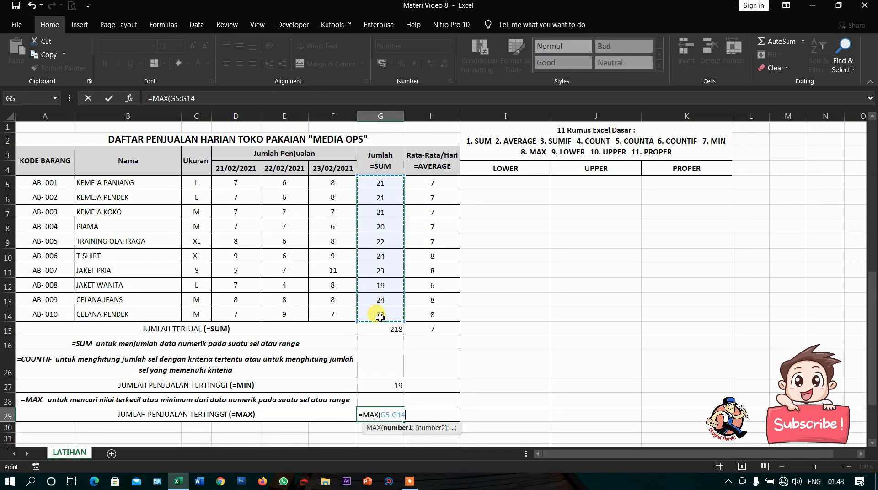
text())
key(Return)
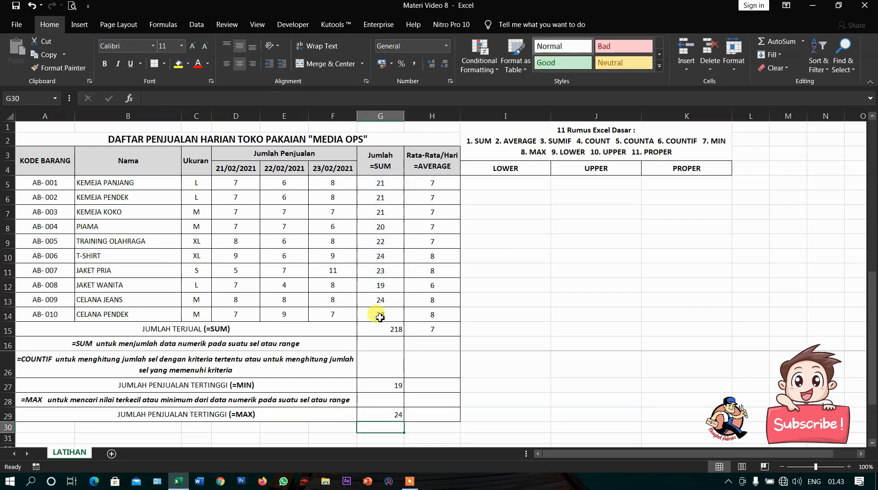
Check the MAX formula's result in G29 against the item totals in G5:G14
click(391, 418)
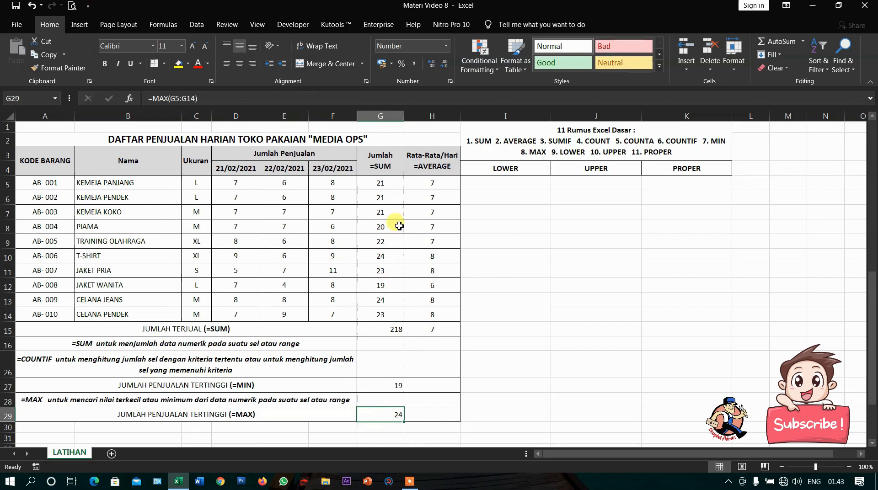
drag(384, 182, 389, 314)
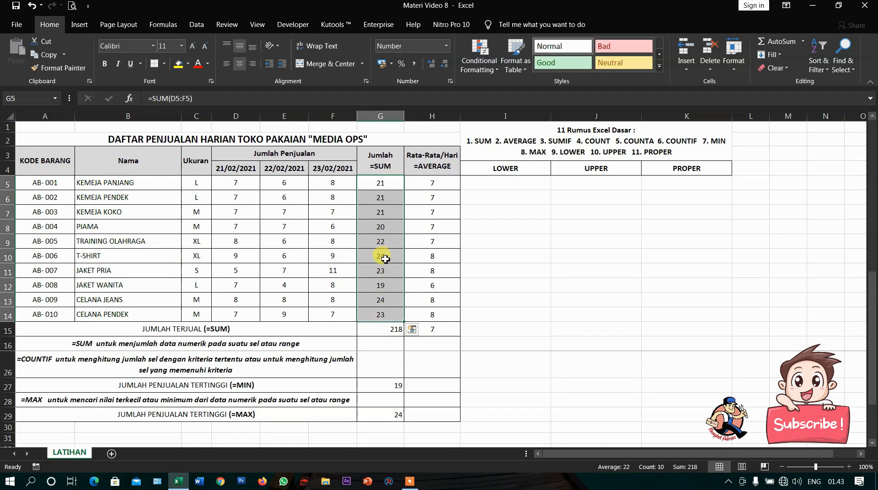
Enter =LOWER(B5) in I5 to convert the item name to lowercase, and fill the formula through I14
click(509, 188)
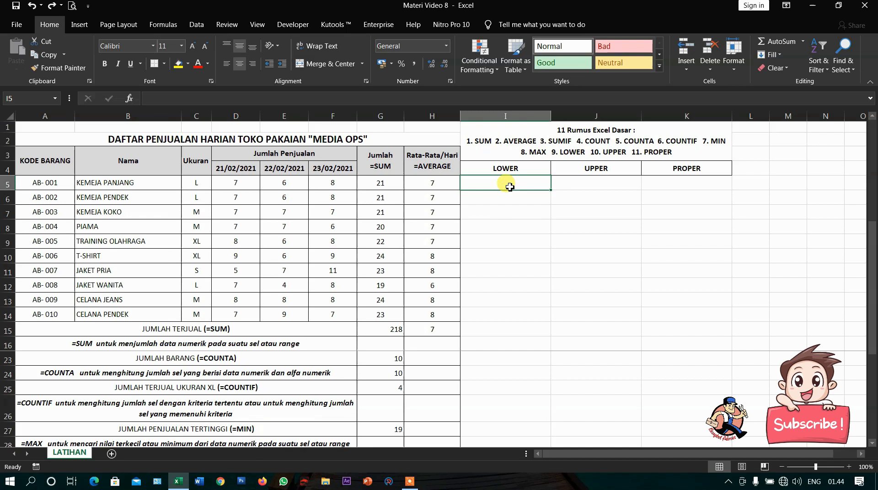
text(=)
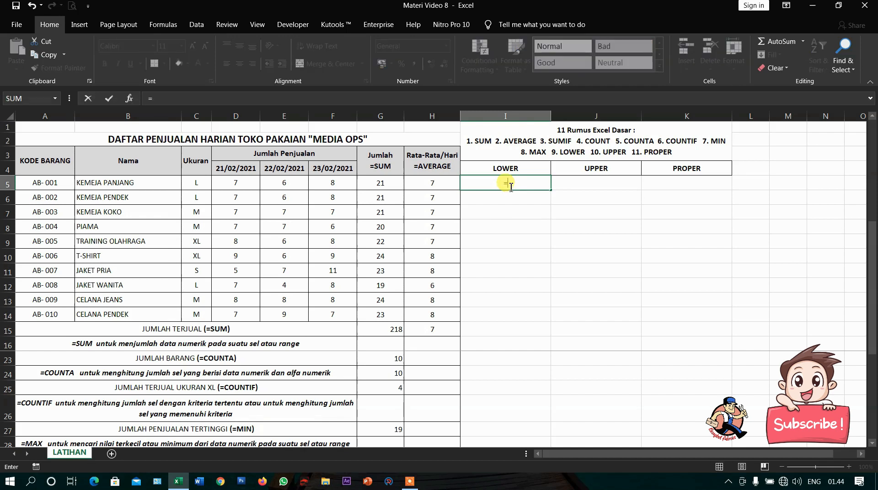
text(lower)
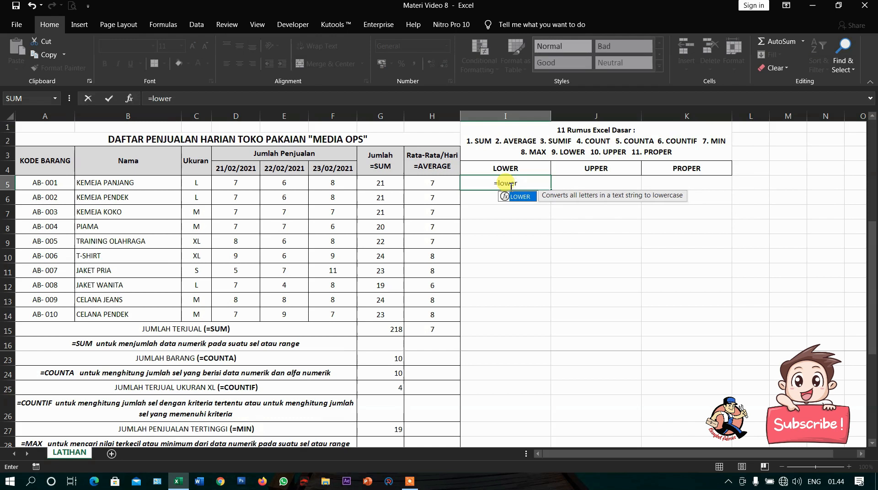
text(()
click(156, 182)
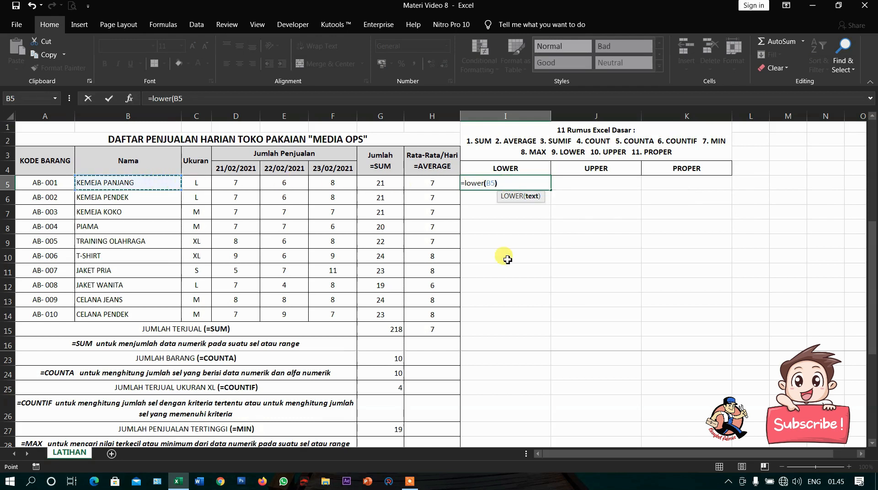
key(Return)
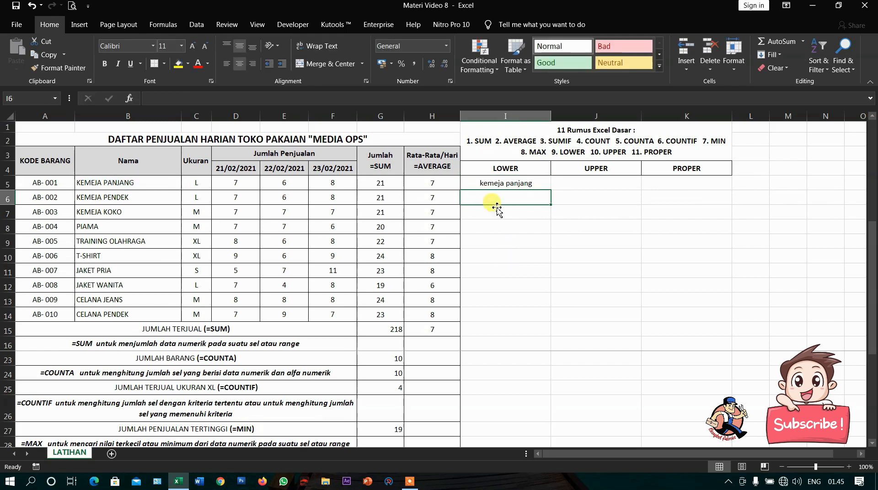
click(492, 183)
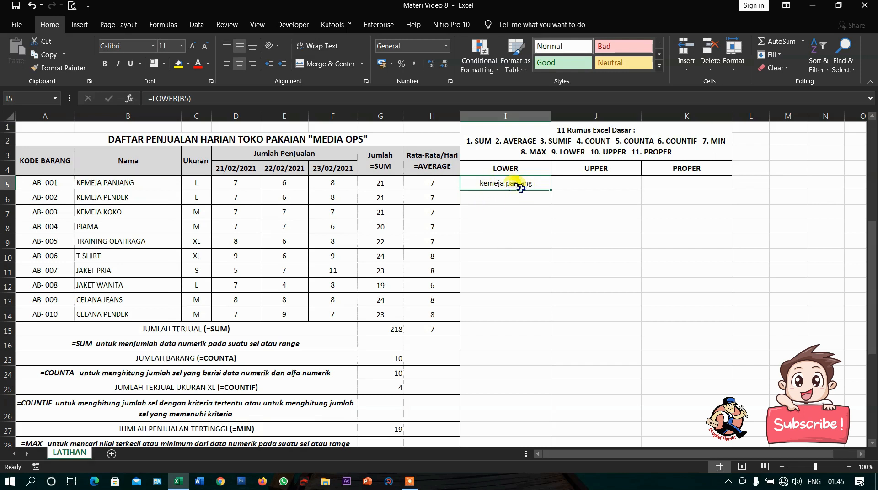
drag(550, 190, 537, 322)
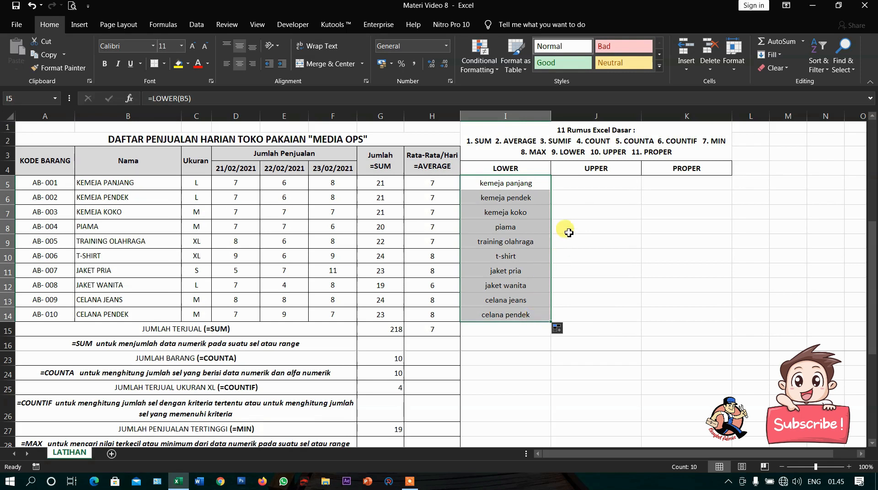
Enter =UPPER(I5) in J5 to convert the lowercase item name to capitals
click(588, 183)
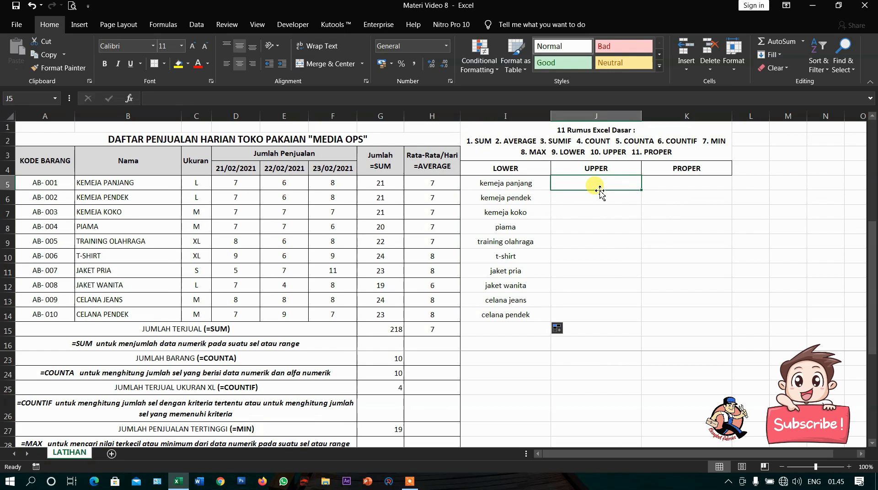
text(=)
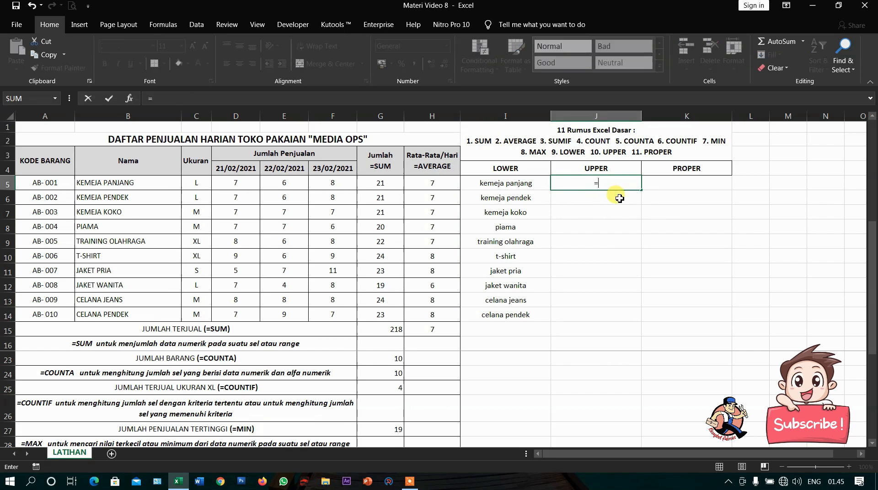
text(=upper)
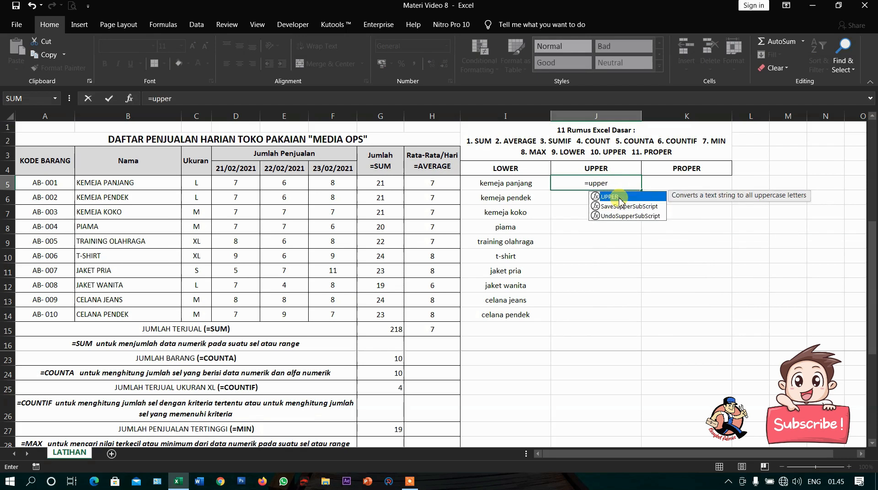
text(()
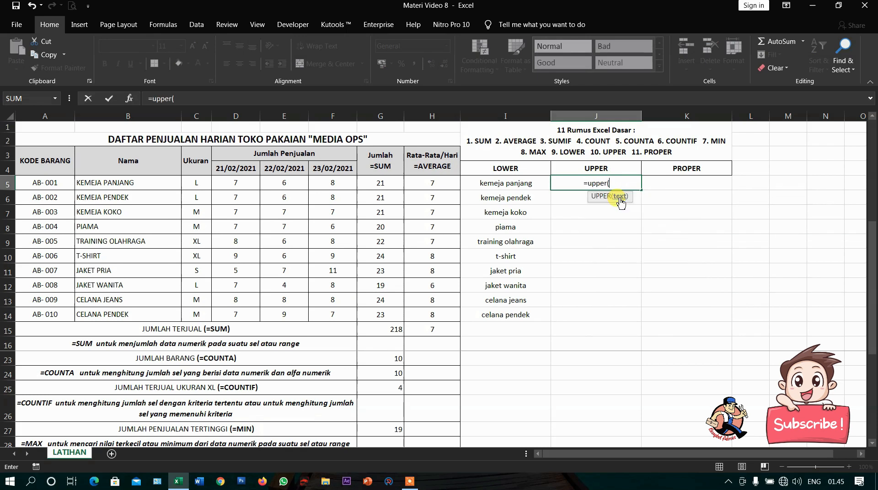
click(160, 185)
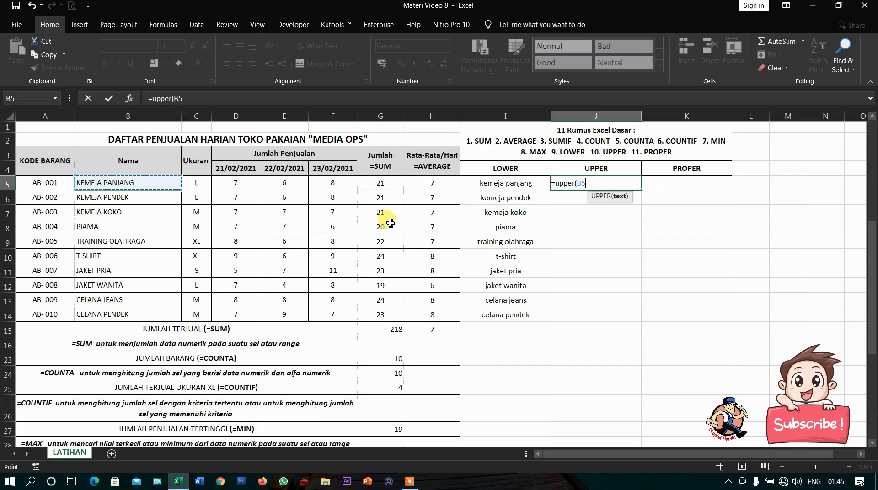
text())
key(Return)
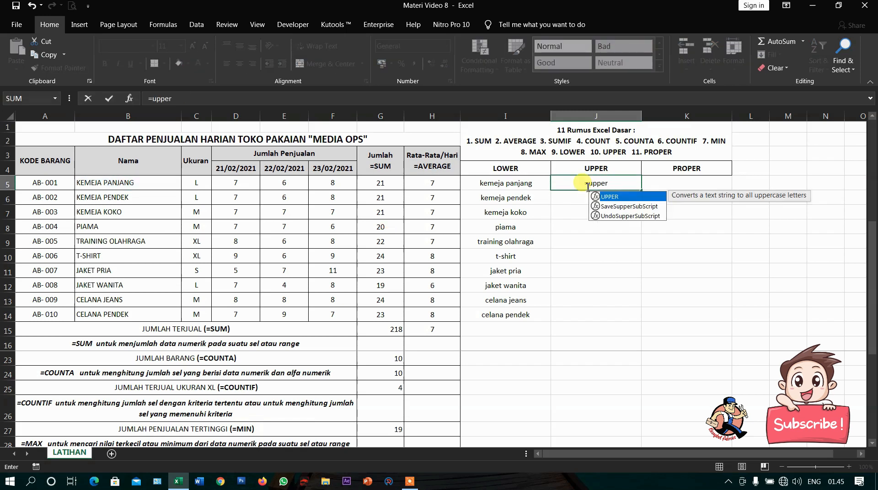
text(()
click(512, 183)
text())
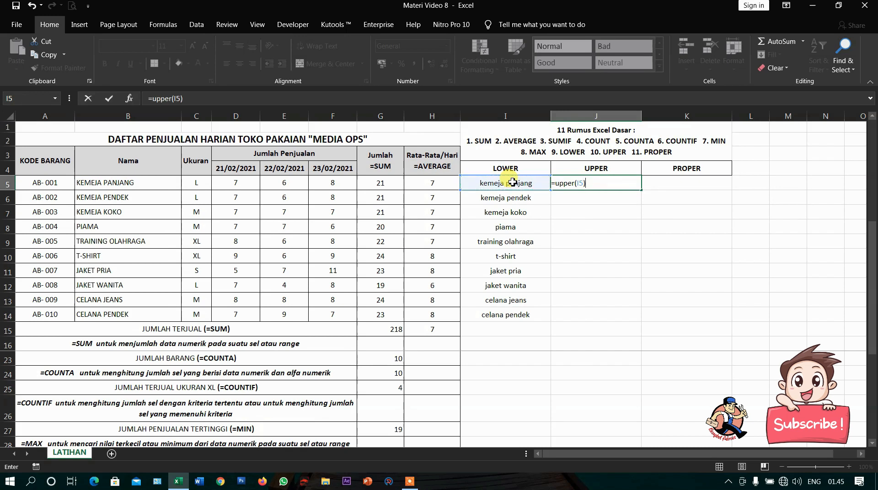
key(Return)
click(596, 185)
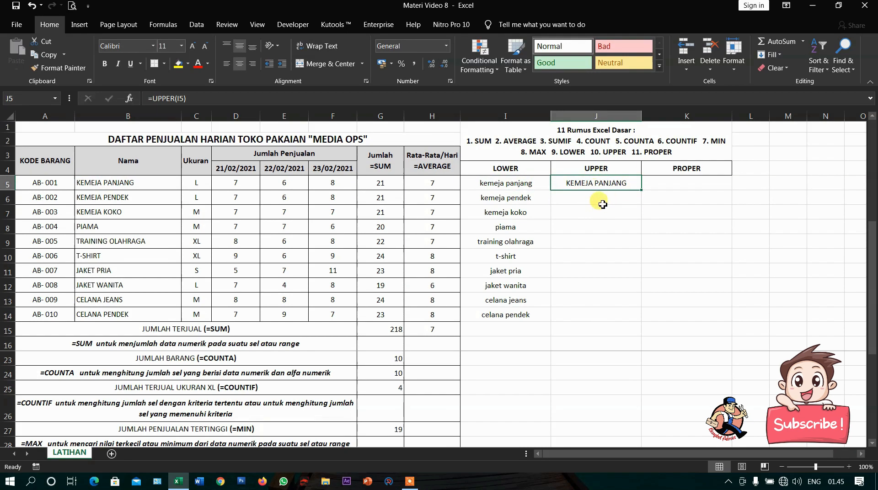
Fill the UPPER formula from J5 through J14 and check the copied formulas
double_click(643, 191)
click(613, 251)
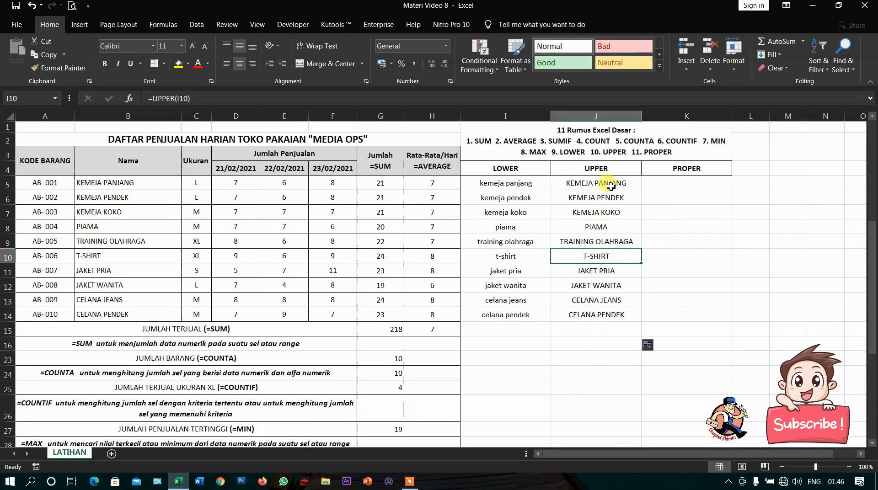
click(610, 185)
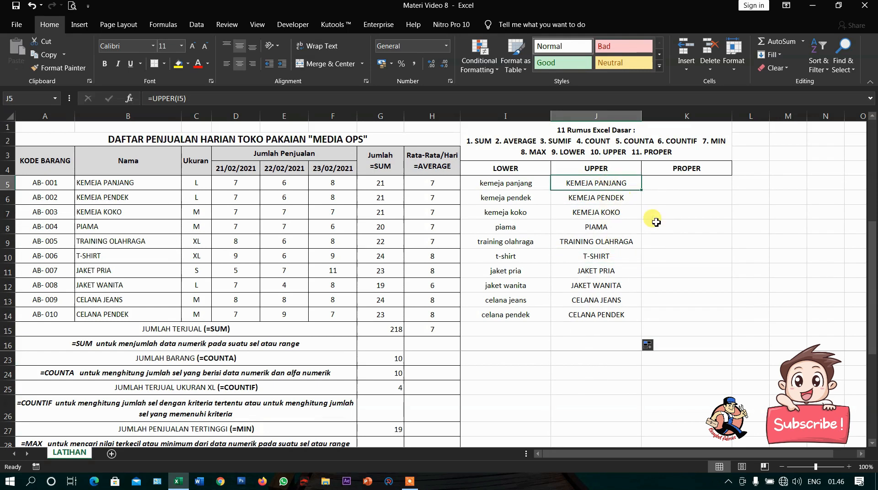
Enter =PROPER(B5) in K5 to capitalize each word of the item name, and fill the formula through K14
click(679, 181)
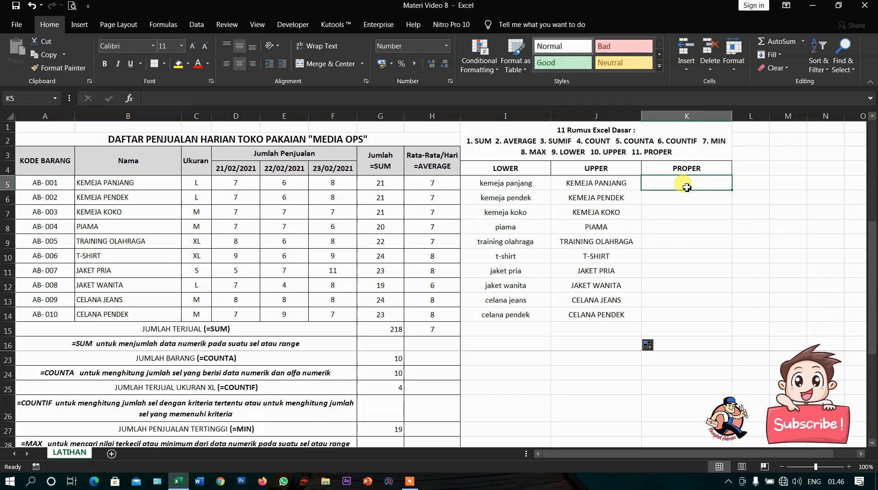
text(=pope)
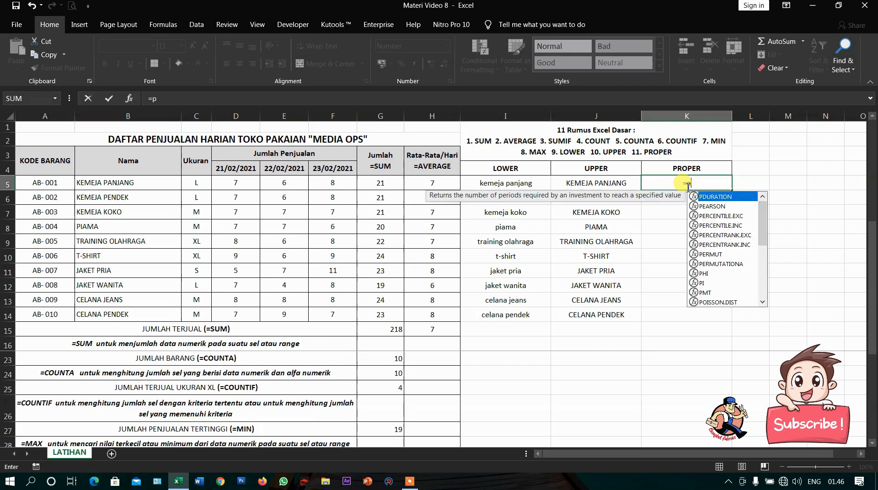
key(BackSpace)
key(BackSpace)
key(BackSpace)
text(ro)
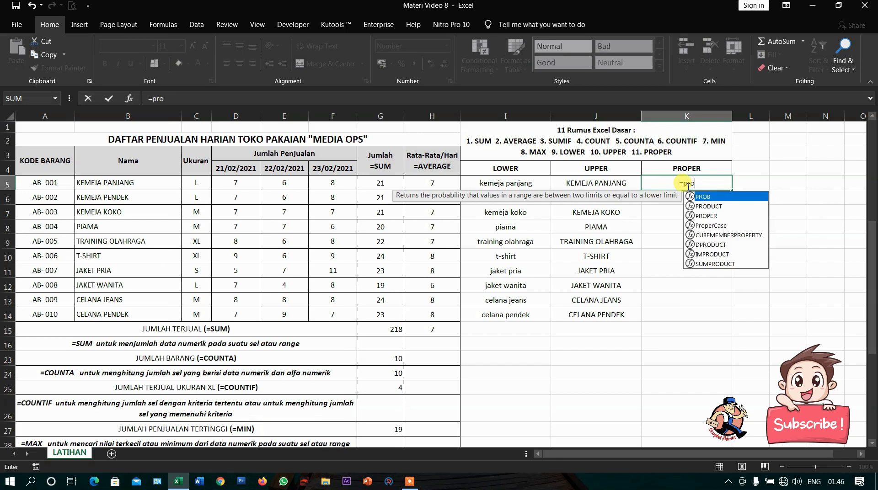
text(per()
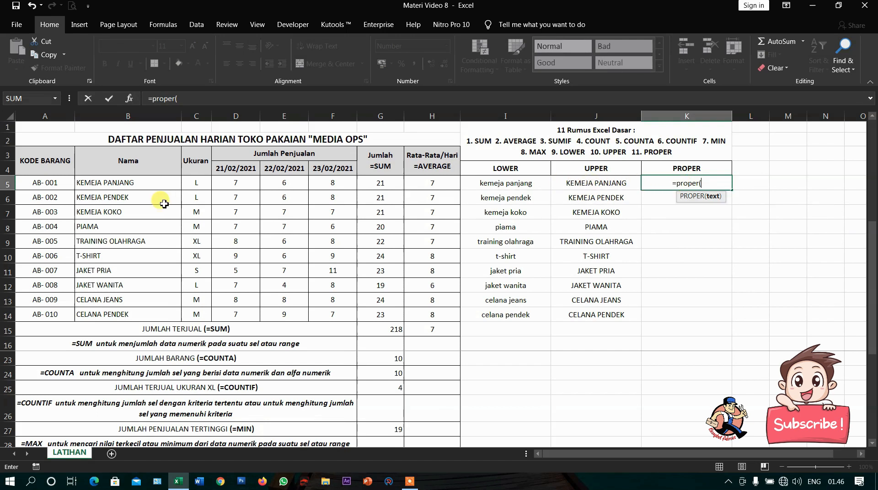
click(137, 186)
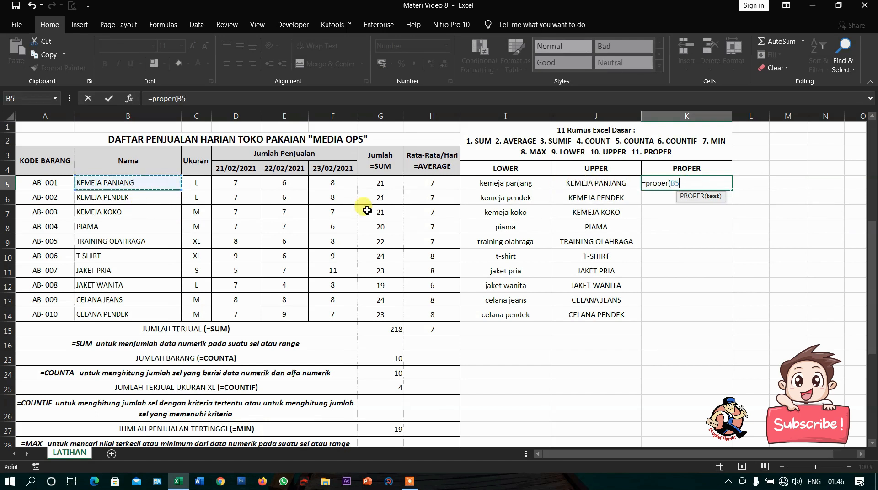
key(Return)
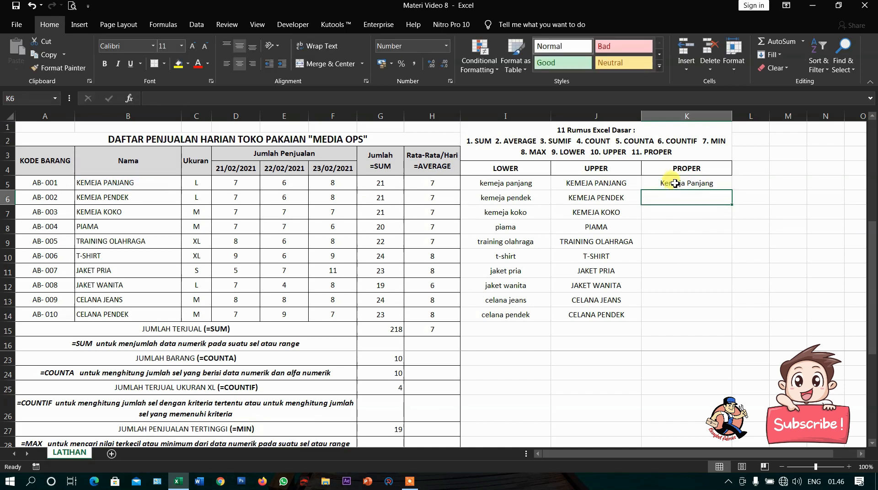
click(678, 185)
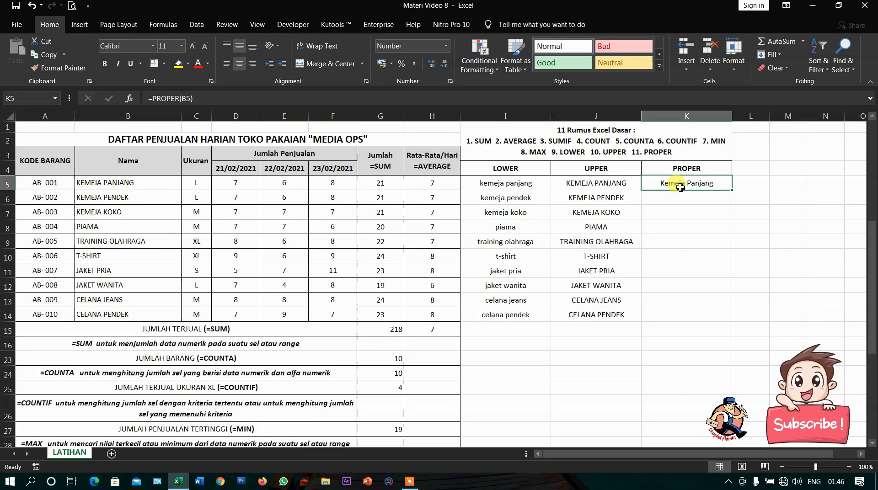
drag(733, 192, 730, 326)
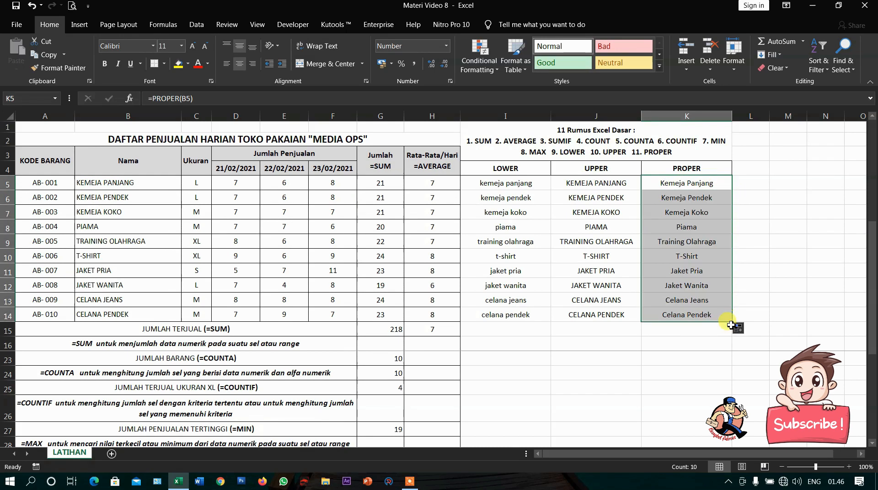
Review the PROPER results in K5:K14 and compare them with the original item names in the Nama column
click(671, 184)
click(665, 229)
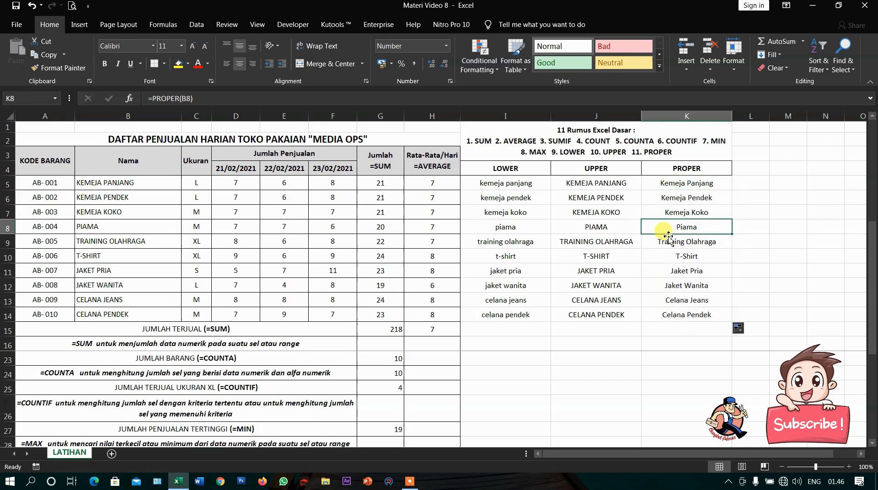
click(676, 183)
drag(675, 183, 675, 286)
drag(677, 311, 676, 307)
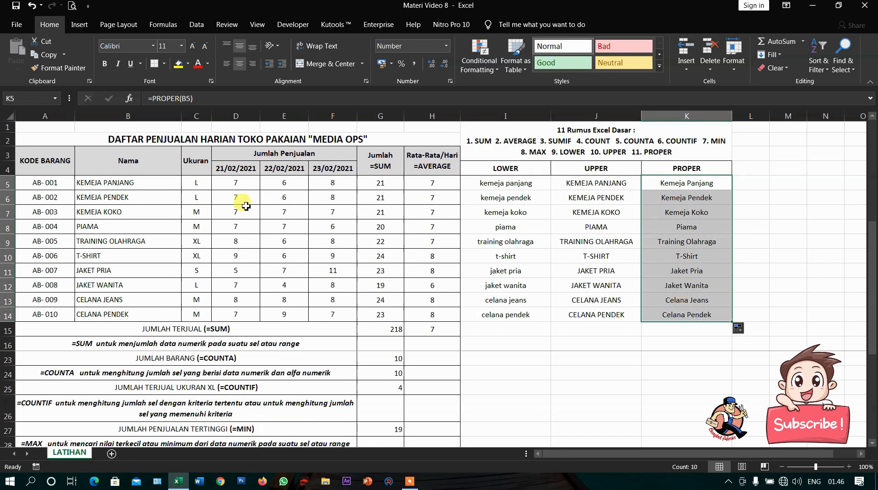
click(148, 188)
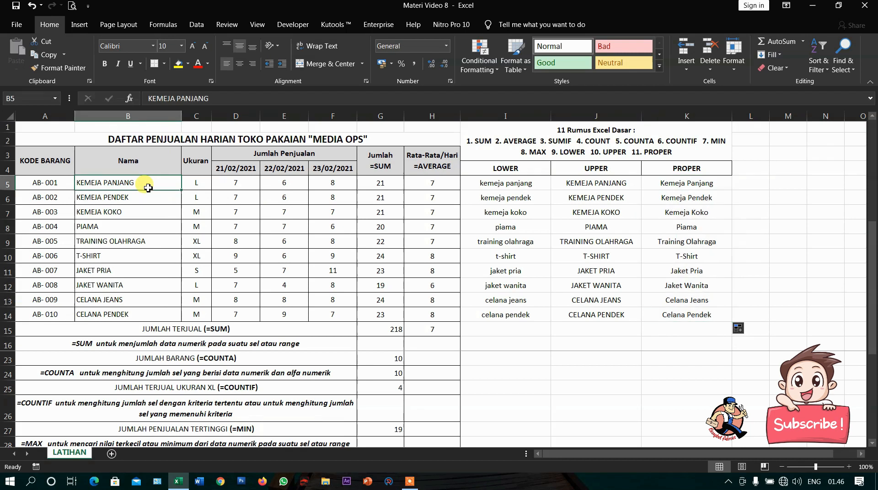
drag(148, 186, 147, 297)
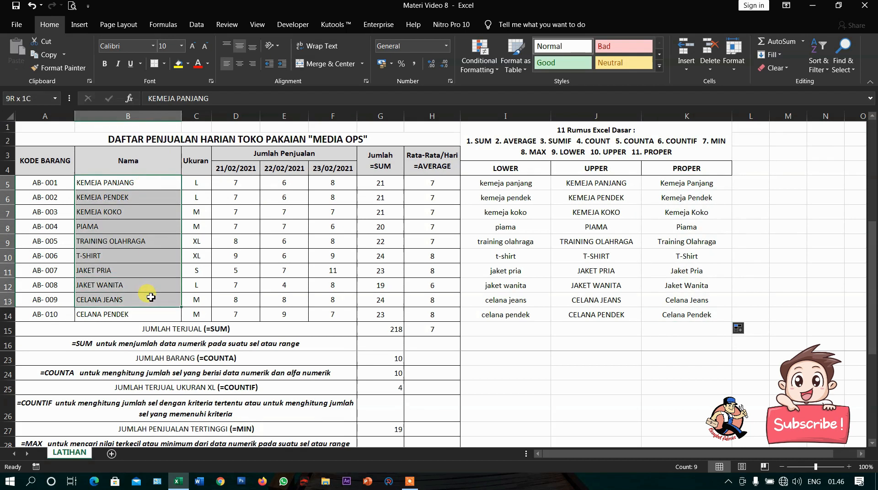
Try to replace the item names in the Nama column by copying K5:K14 and pasting it at B5
drag(689, 178, 681, 315)
click(44, 54)
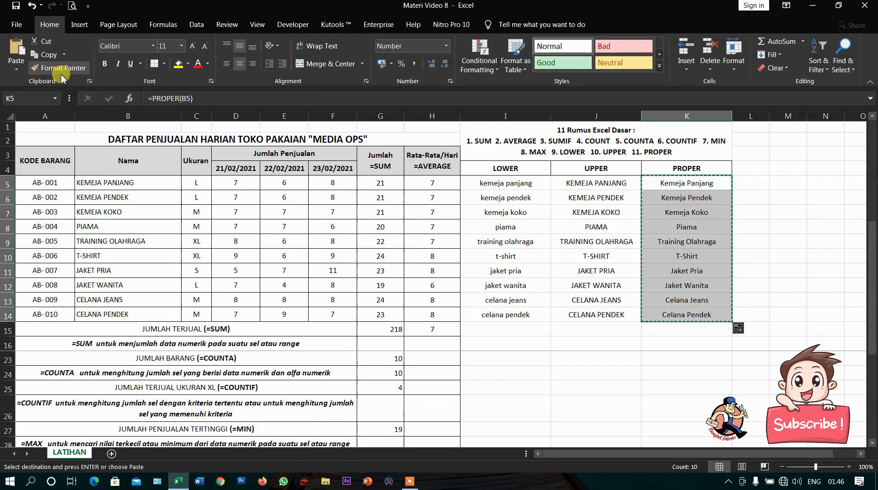
click(108, 180)
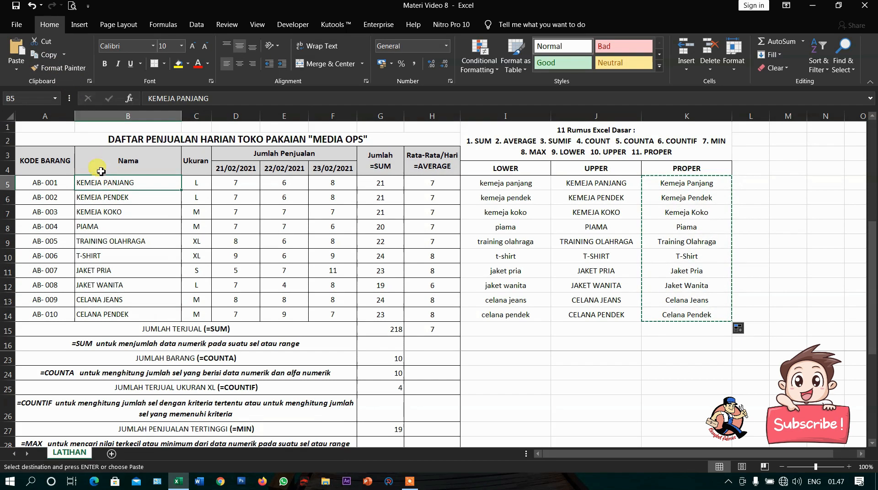
click(16, 48)
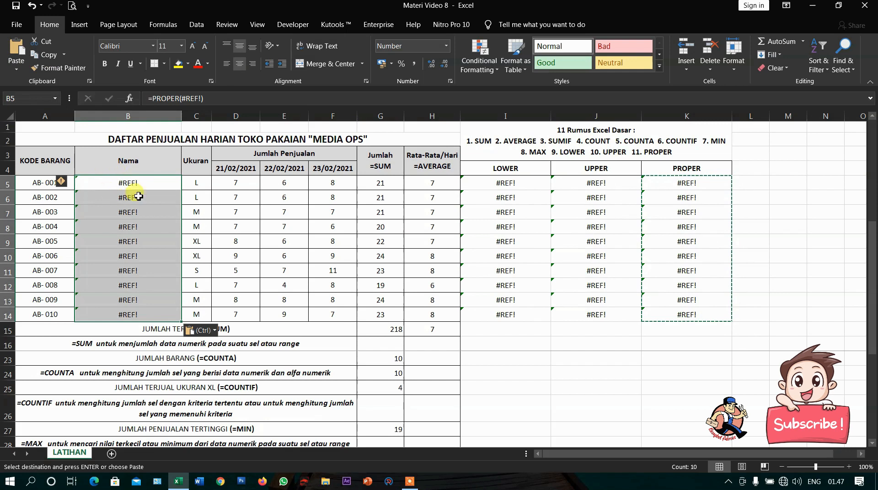
key(ctrl+Right)
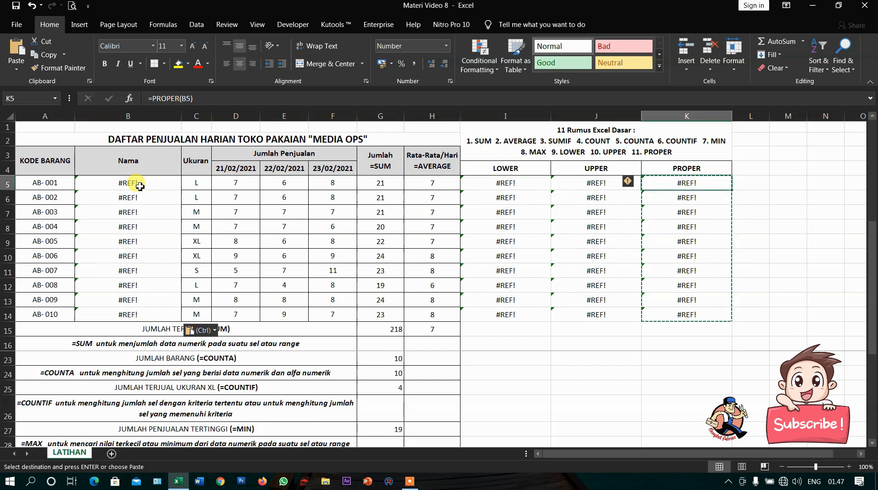
Undo the last paste over the item names, and paste the copied PROPER results from K5:K14 at B5 as values only
key(ctrl+z)
click(612, 210)
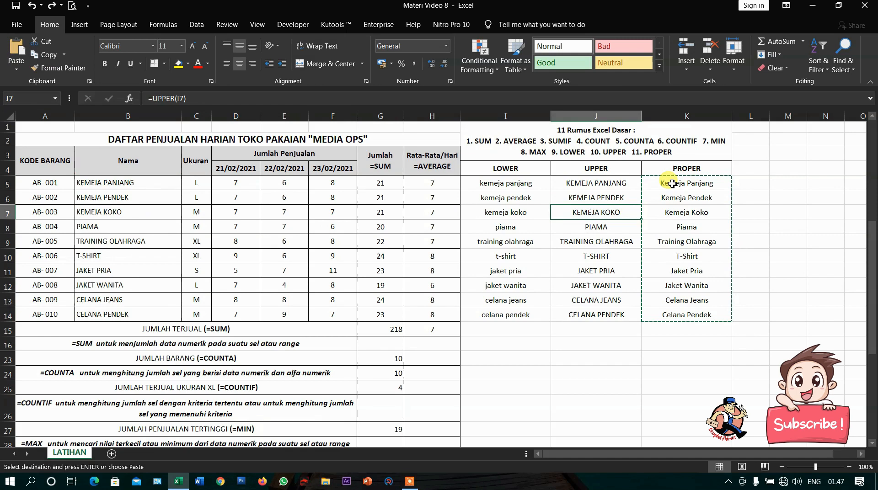
drag(672, 184, 677, 314)
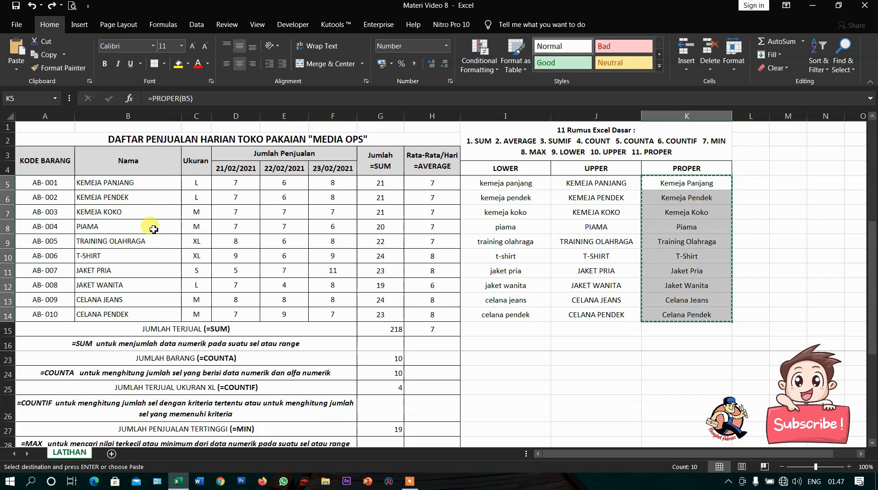
click(121, 186)
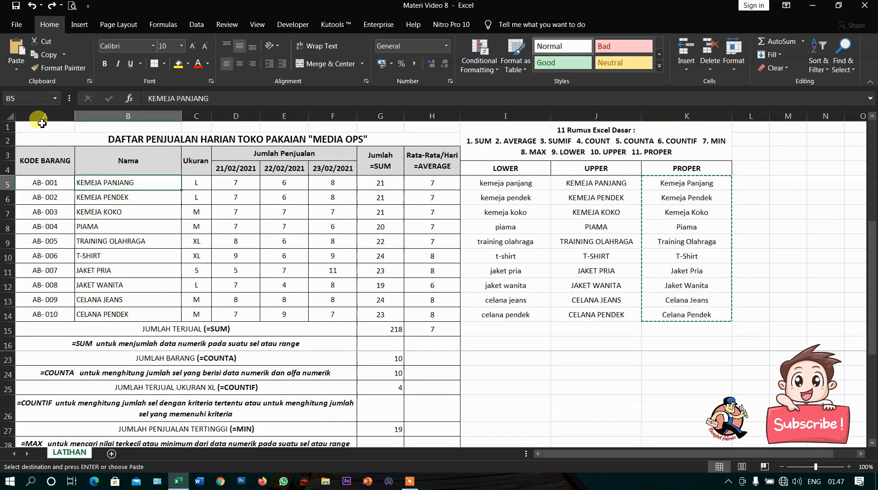
click(17, 70)
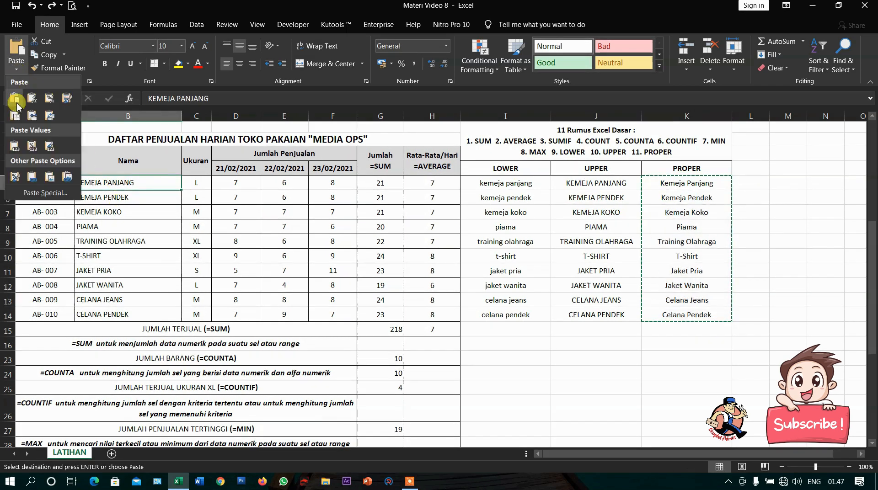
click(15, 147)
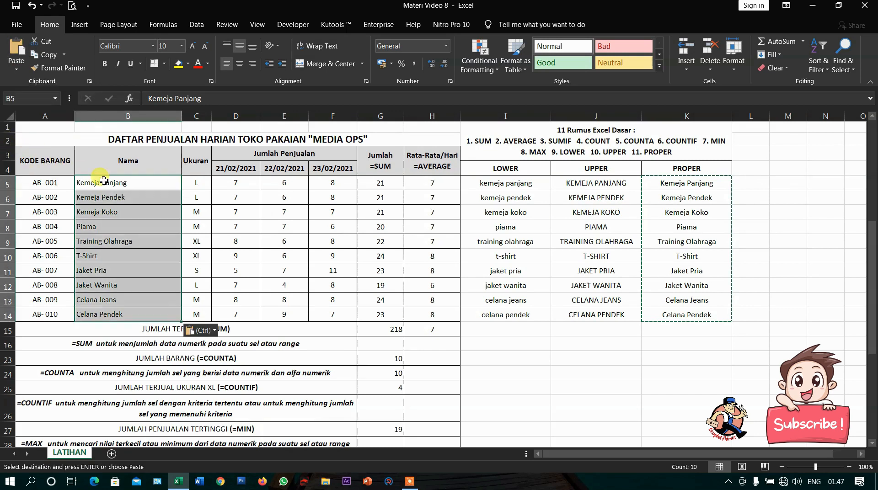
click(153, 187)
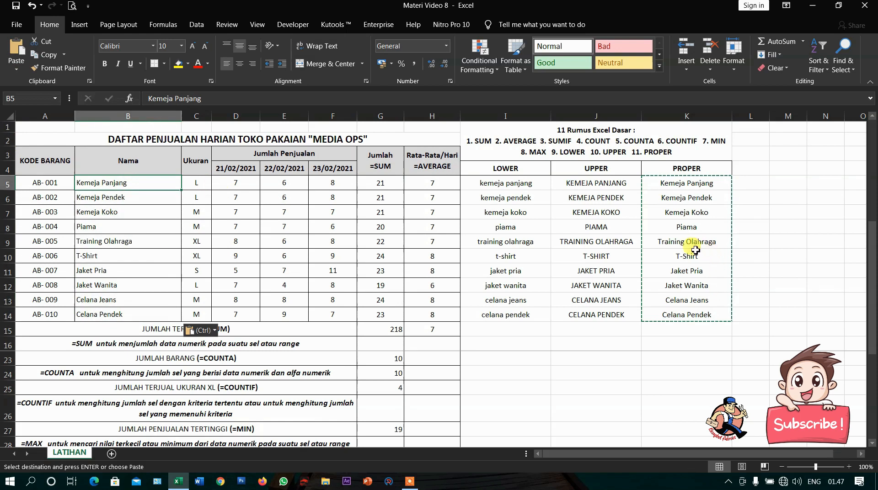
drag(686, 182, 701, 314)
click(553, 227)
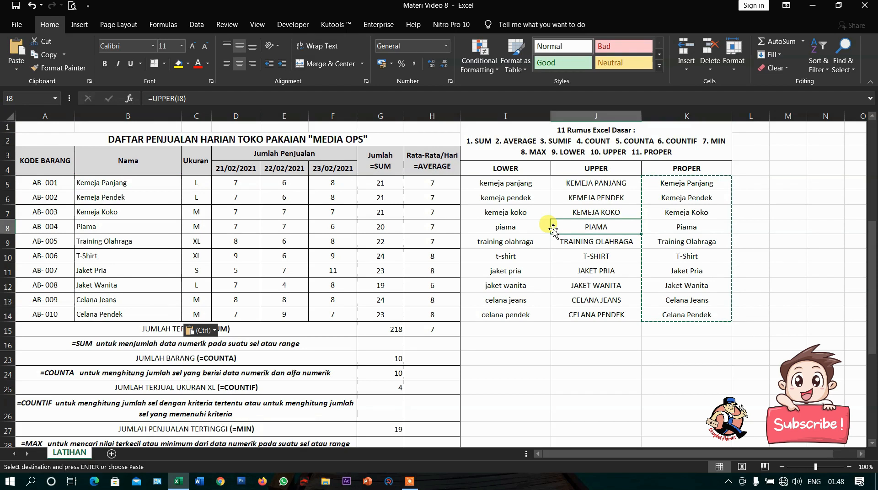